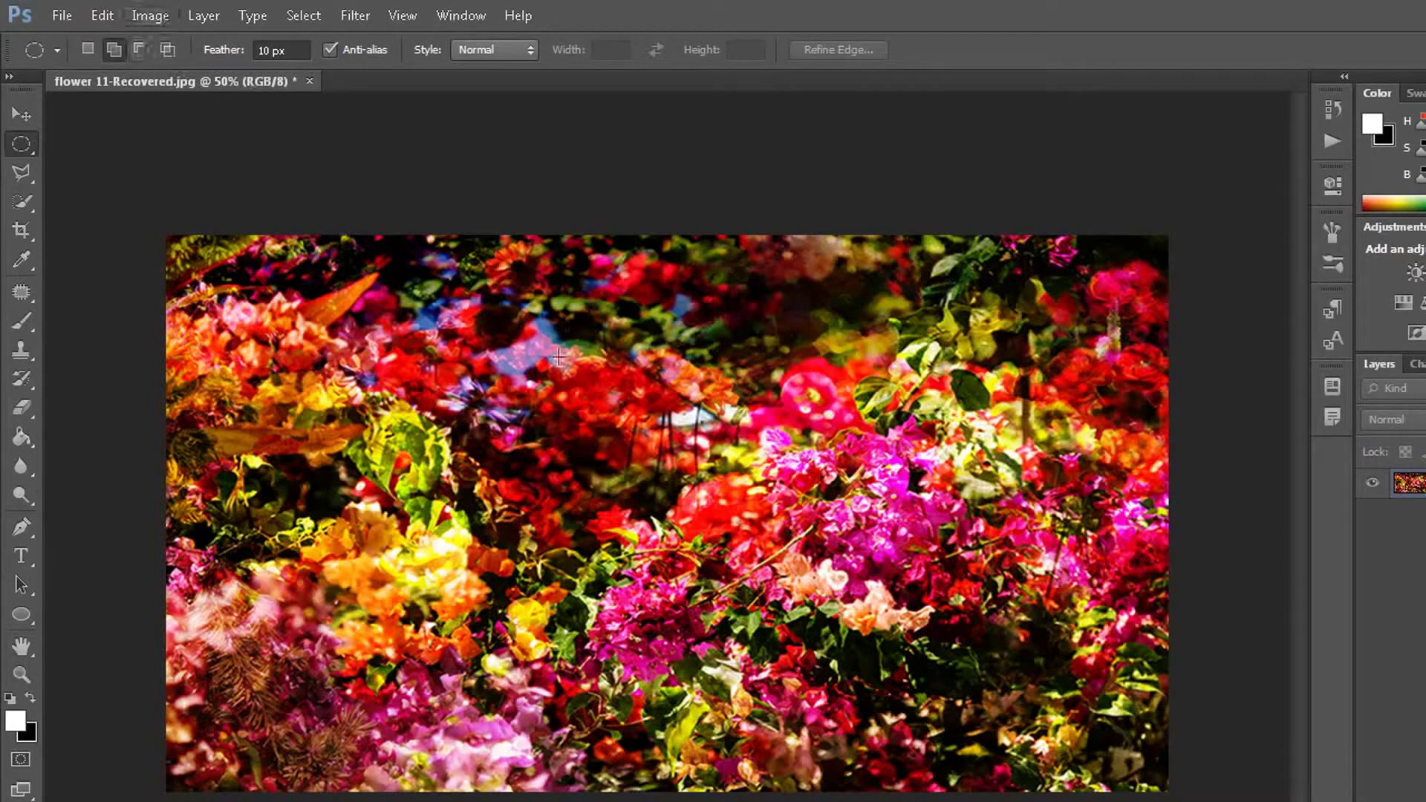
- Verify the image size is 1800 × 1000 pixels at 150 pixels/inch and confirm it
{"action": "left_click", "coordinate": [157, 15]}
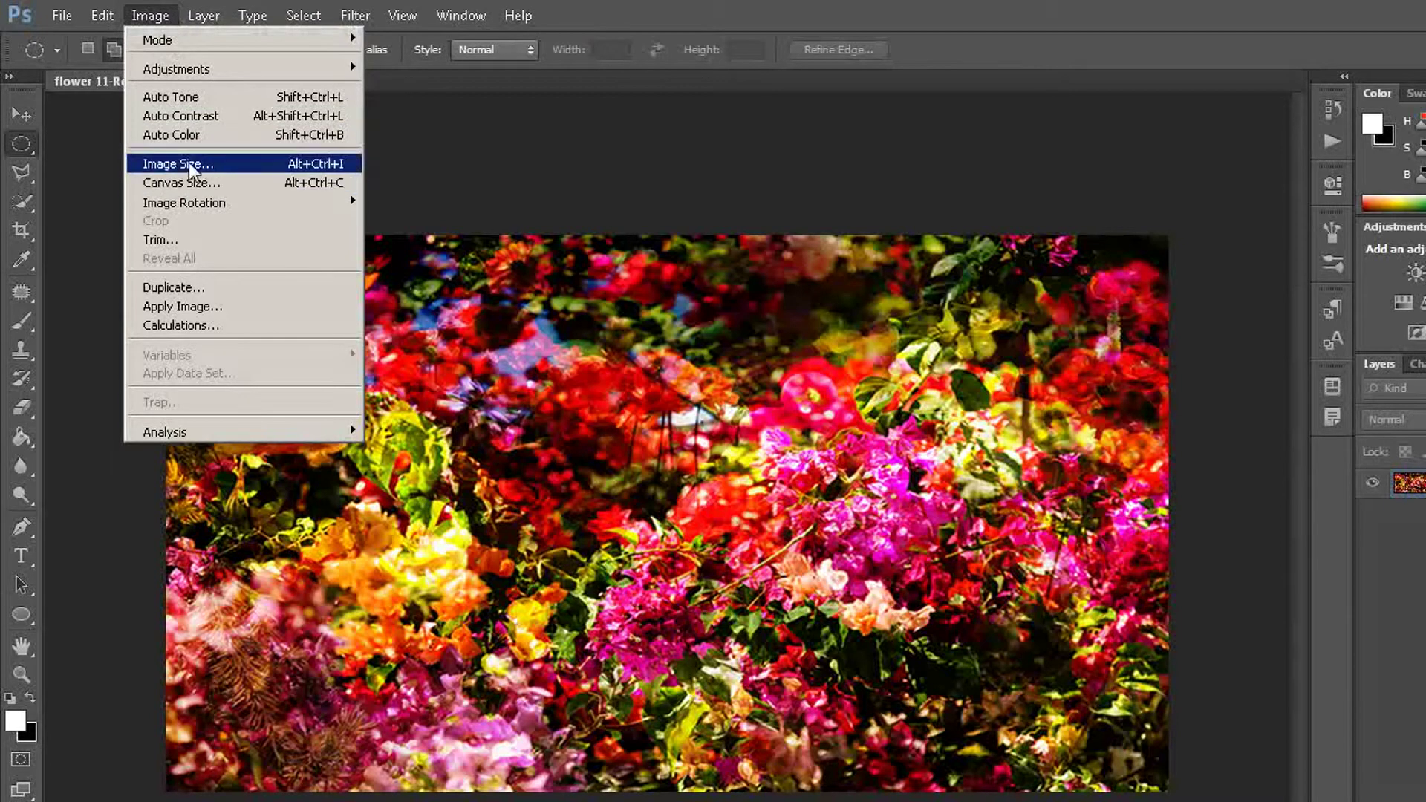
{"action": "left_click", "coordinate": [182, 163]}
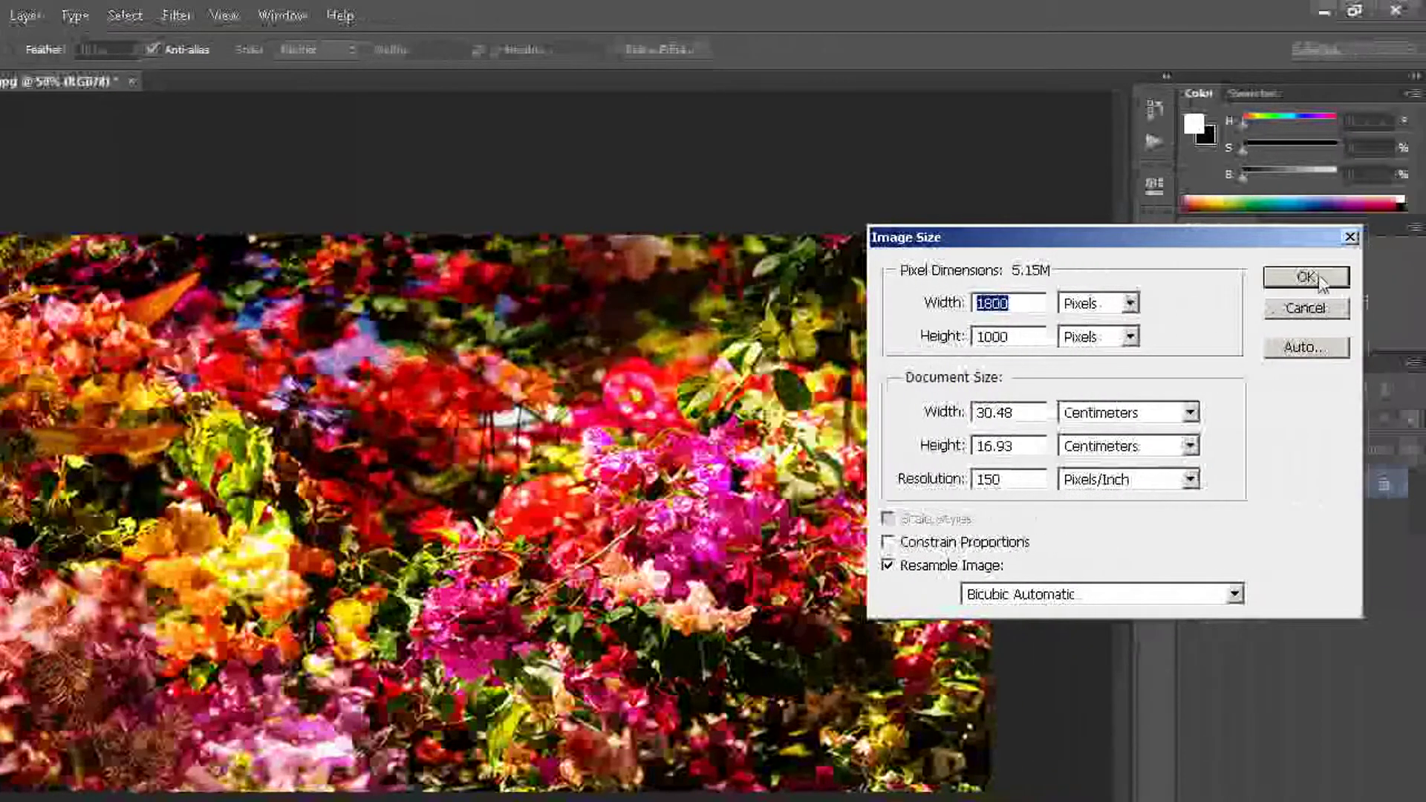
{"action": "left_click", "coordinate": [1315, 277]}
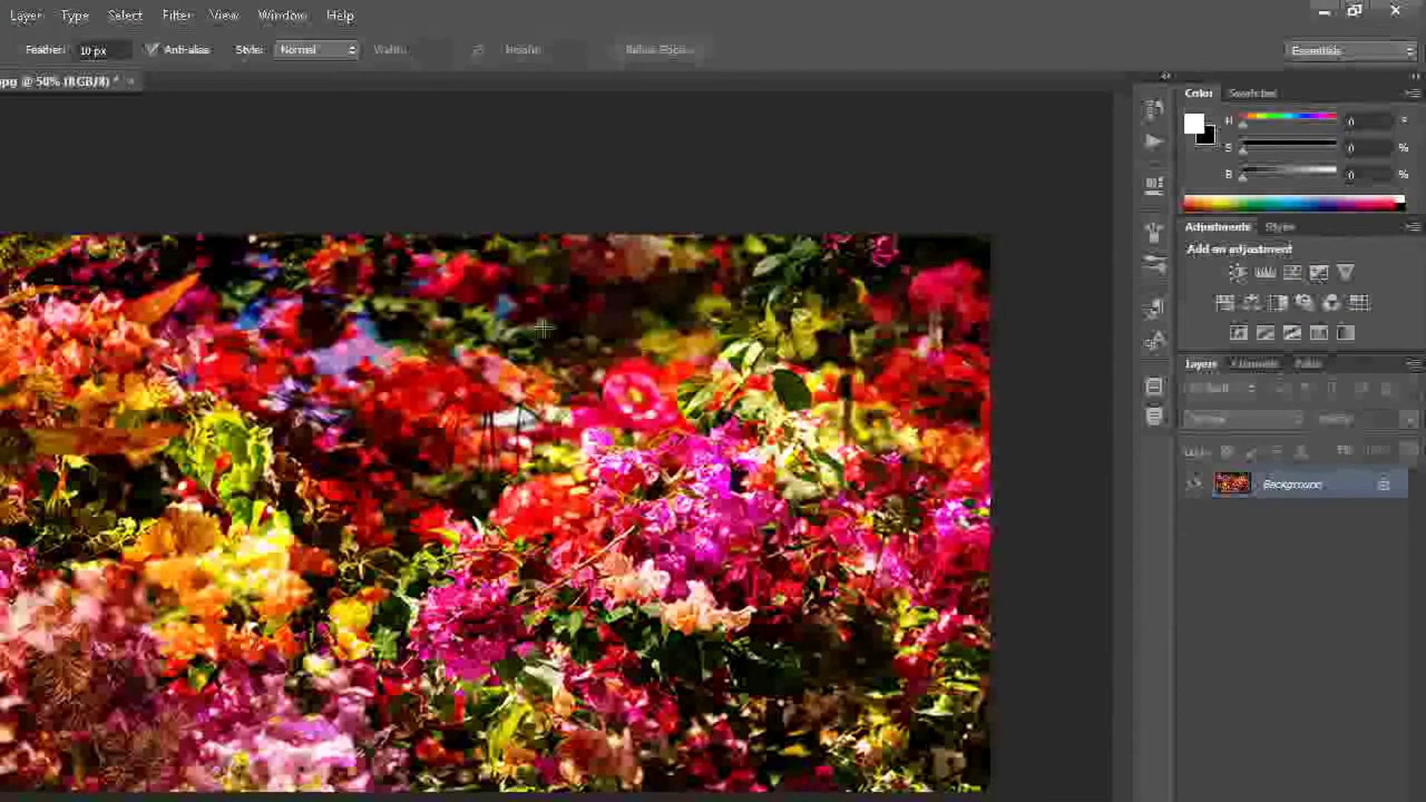
- Duplicate the photo to Layer 1 and apply a 105-pixel Gaussian Blur to the copy
{"action": "key", "text": "ctrl+j"}
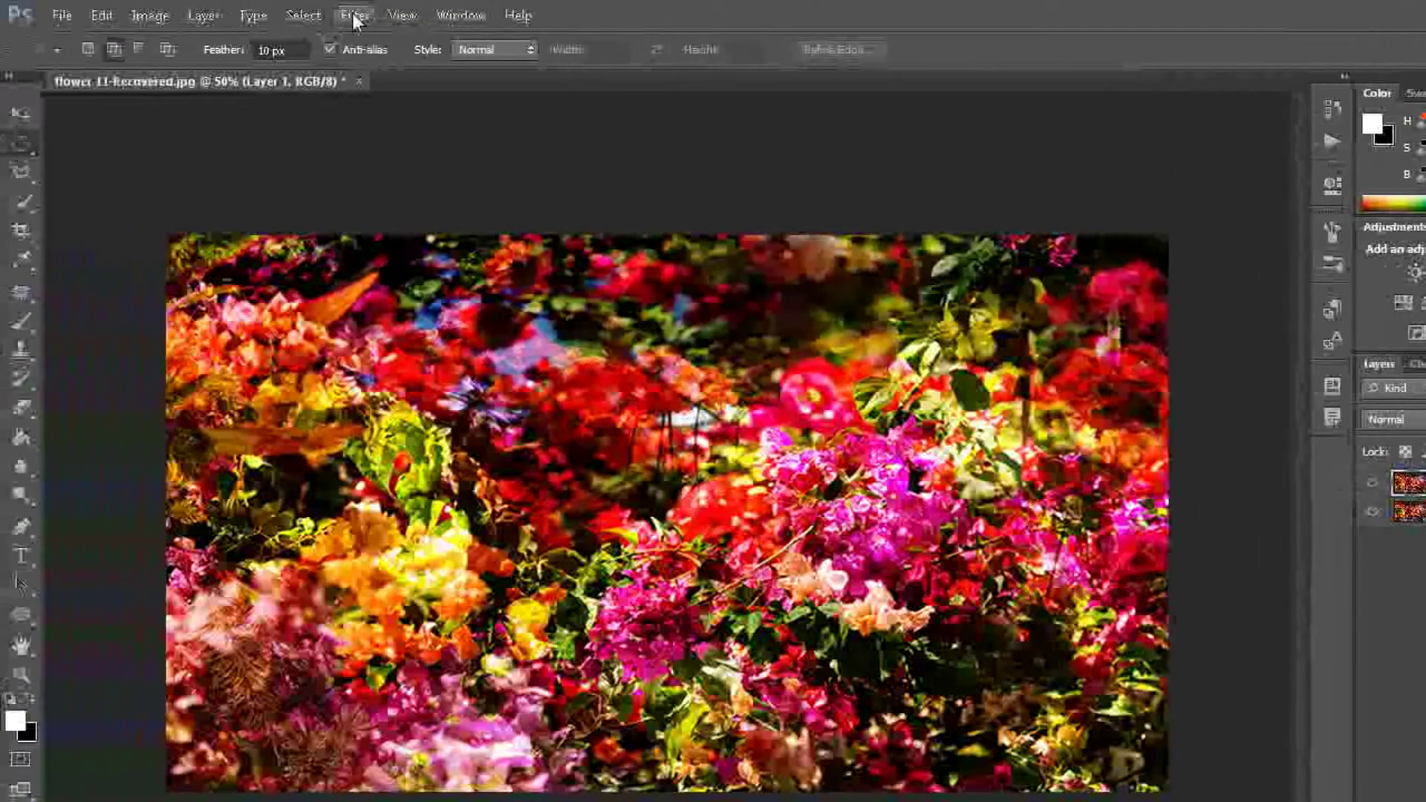
{"action": "left_click", "coordinate": [355, 16]}
{"action": "mouse_move", "coordinate": [465, 240]}
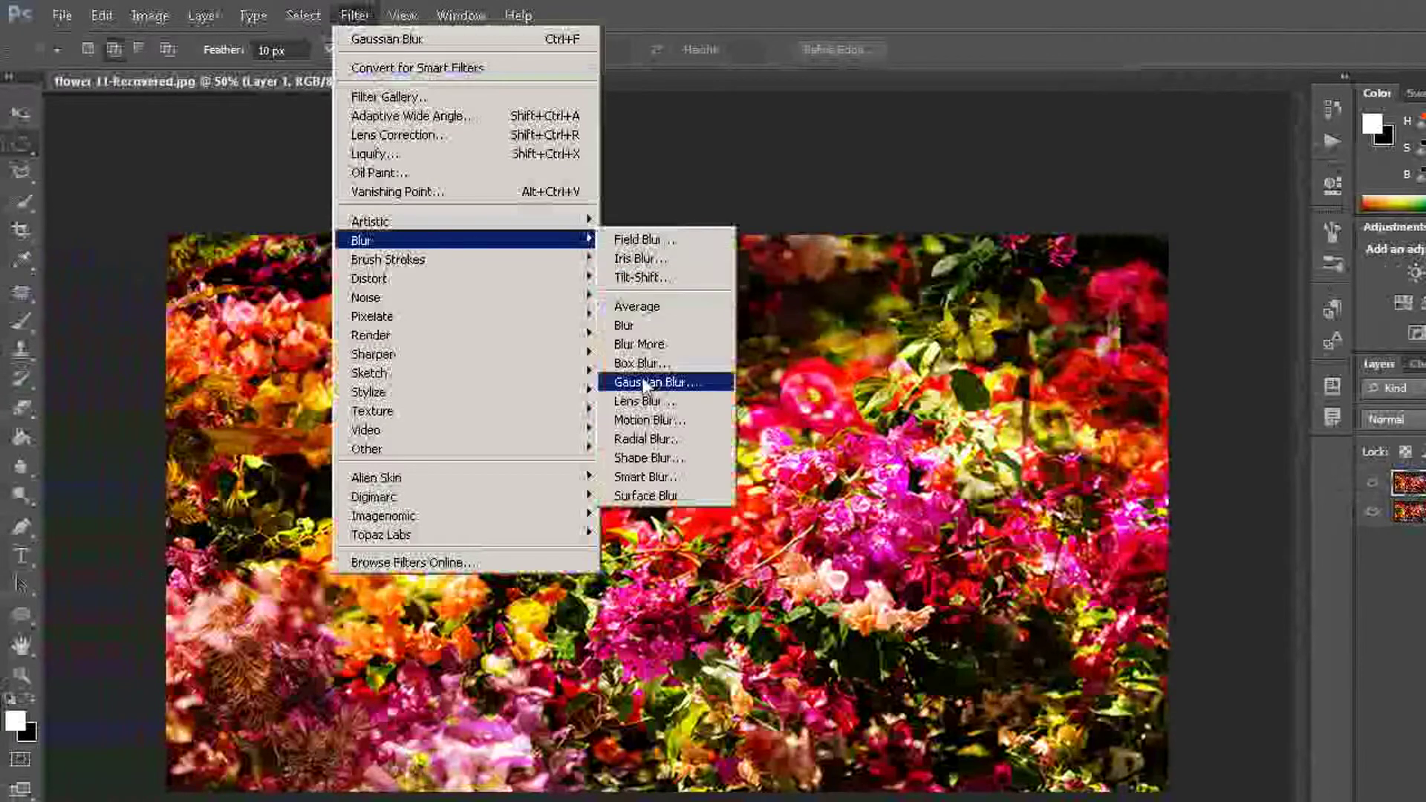
{"action": "left_click", "coordinate": [646, 382]}
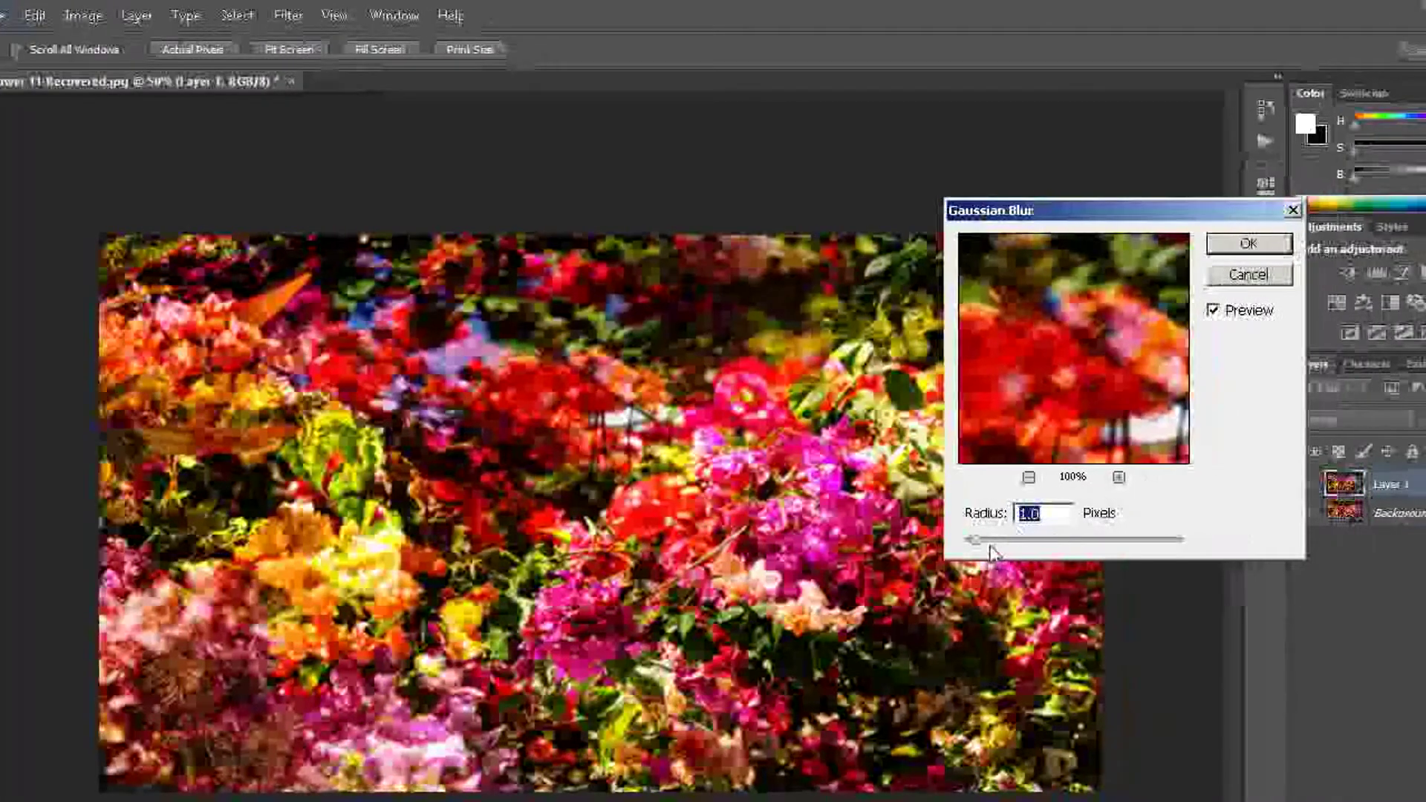
{"action": "left_click_drag", "start_coordinate": [974, 541], "coordinate": [1052, 541]}
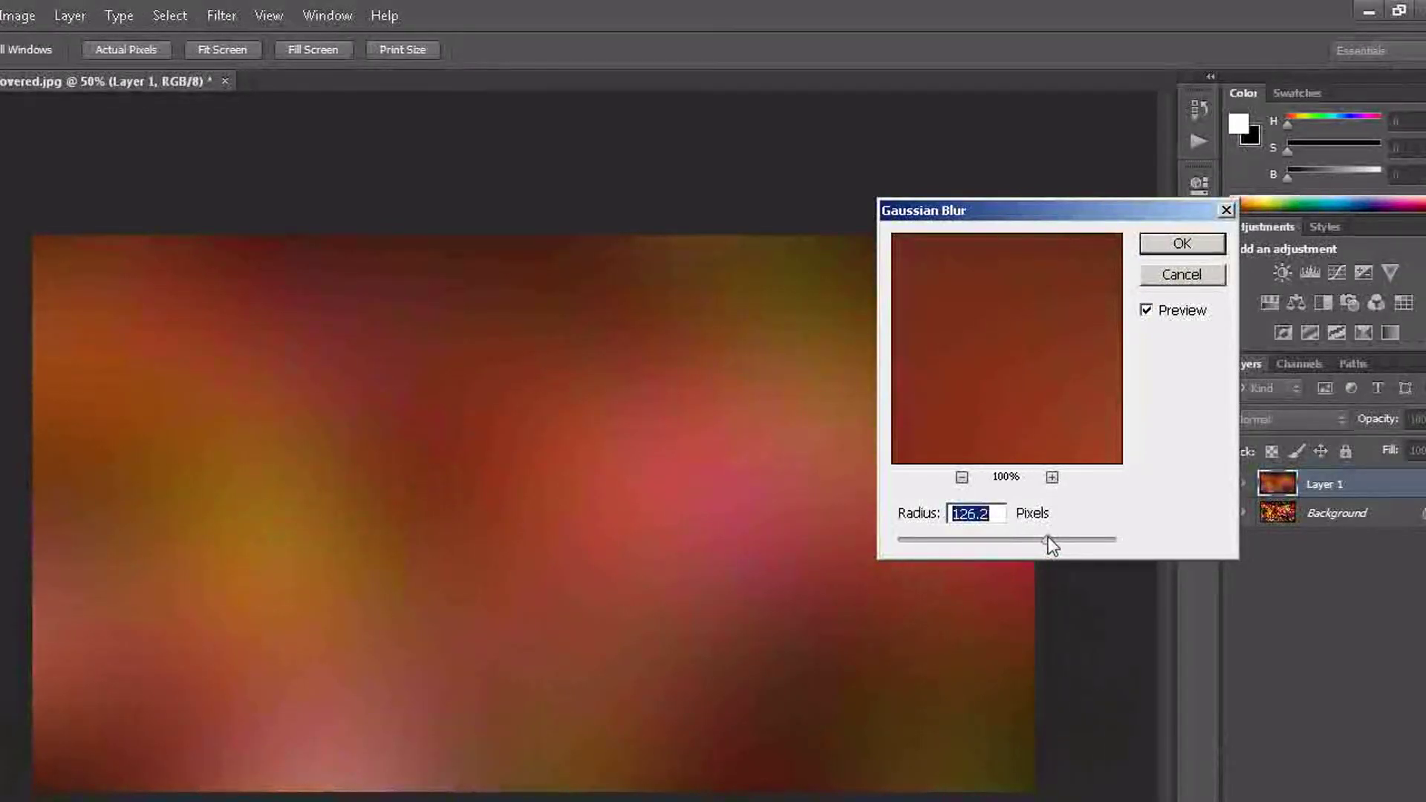
{"action": "key", "text": "BackSpace"}
{"action": "type", "text": "105"}
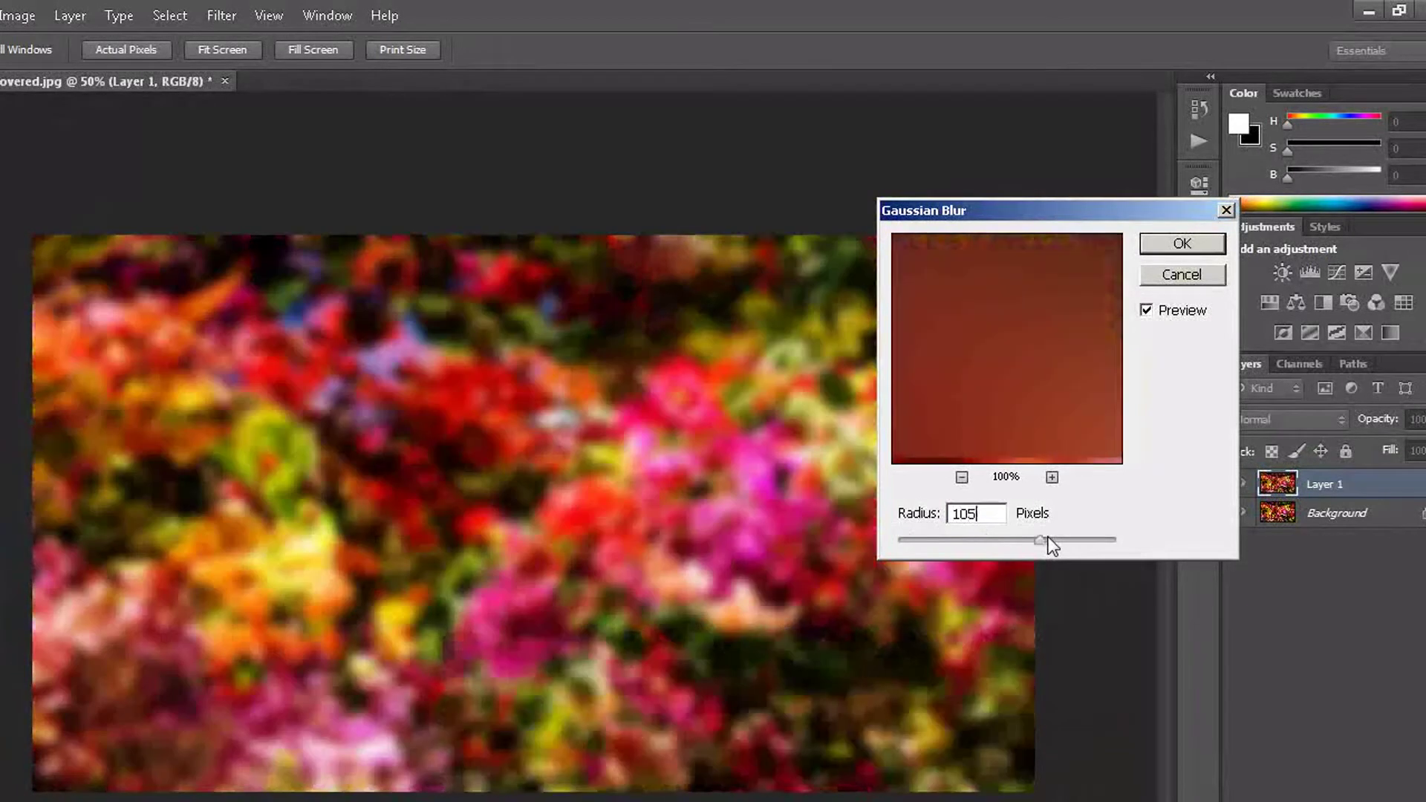
{"action": "left_click", "coordinate": [1160, 243]}
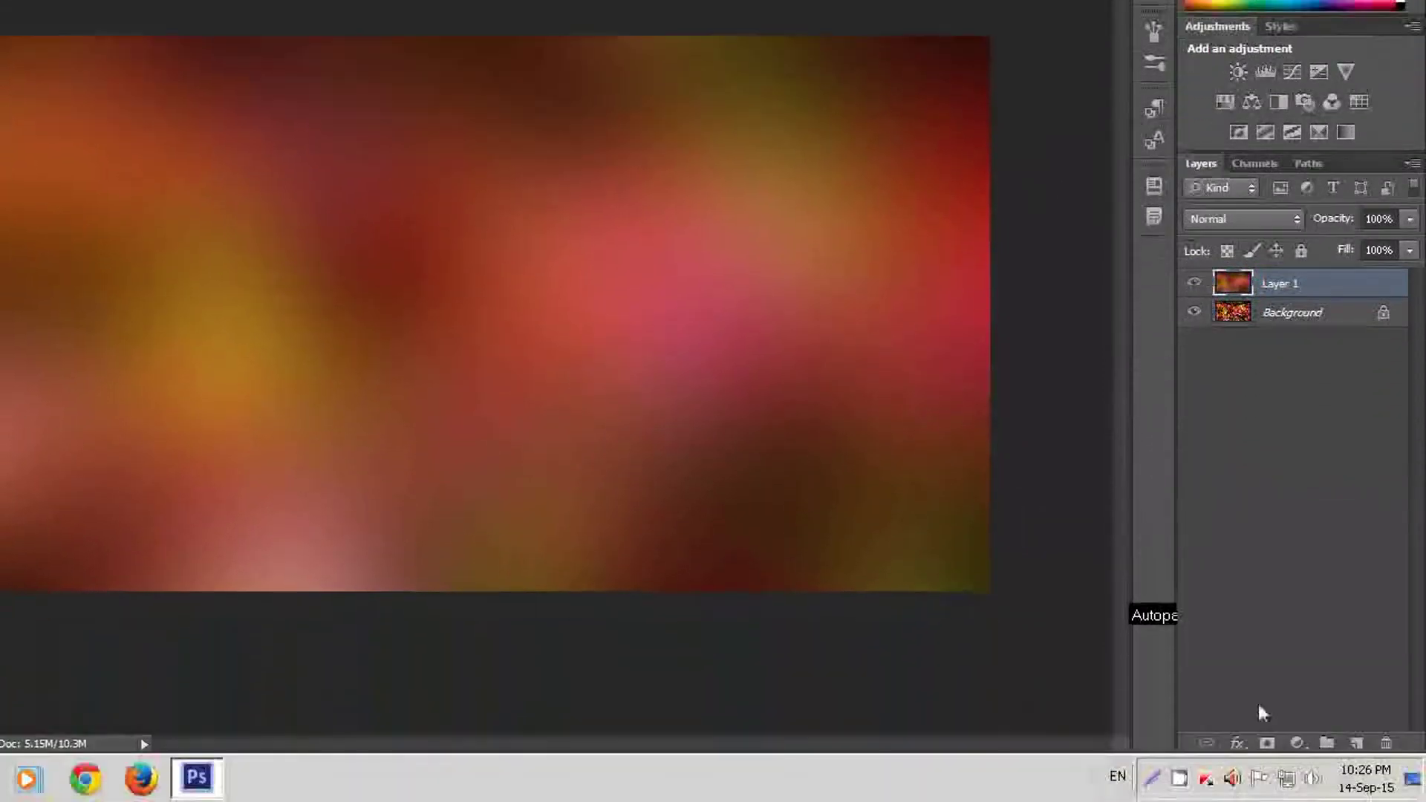
- Add a Curves adjustment layer with its midpoint pulled down to darken the blurred wash
{"action": "left_click", "coordinate": [1296, 744]}
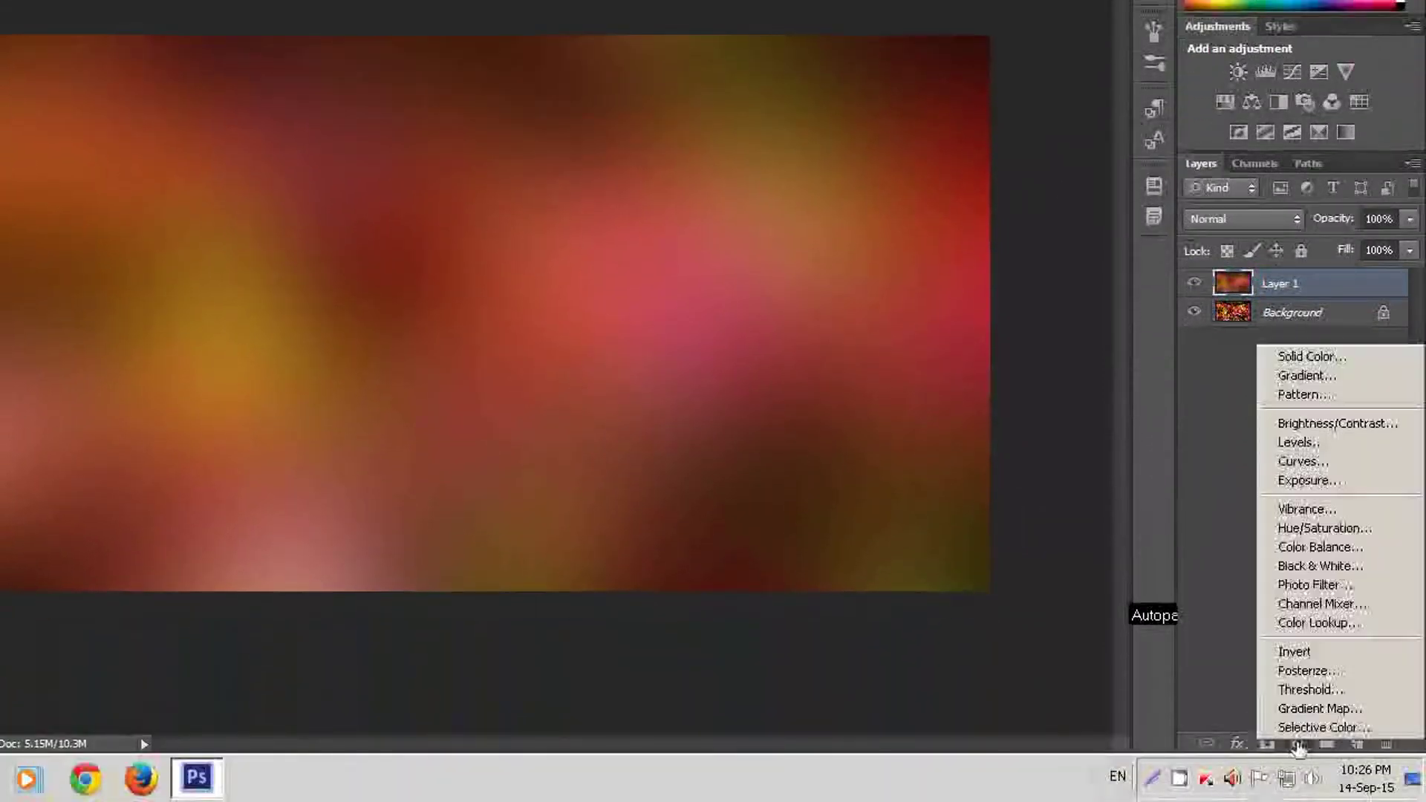
{"action": "left_click", "coordinate": [1302, 461]}
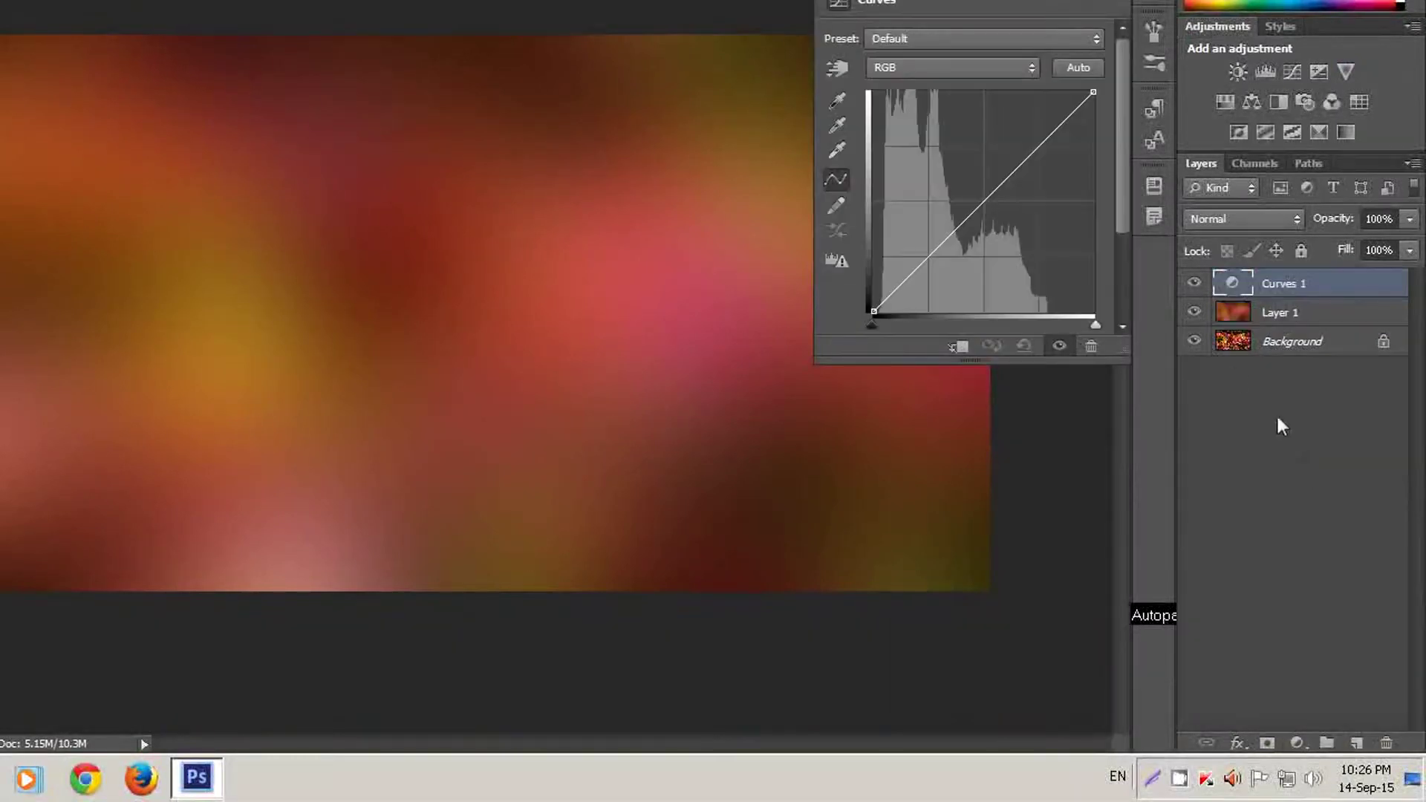
{"action": "left_click_drag", "start_coordinate": [985, 219], "coordinate": [996, 230]}
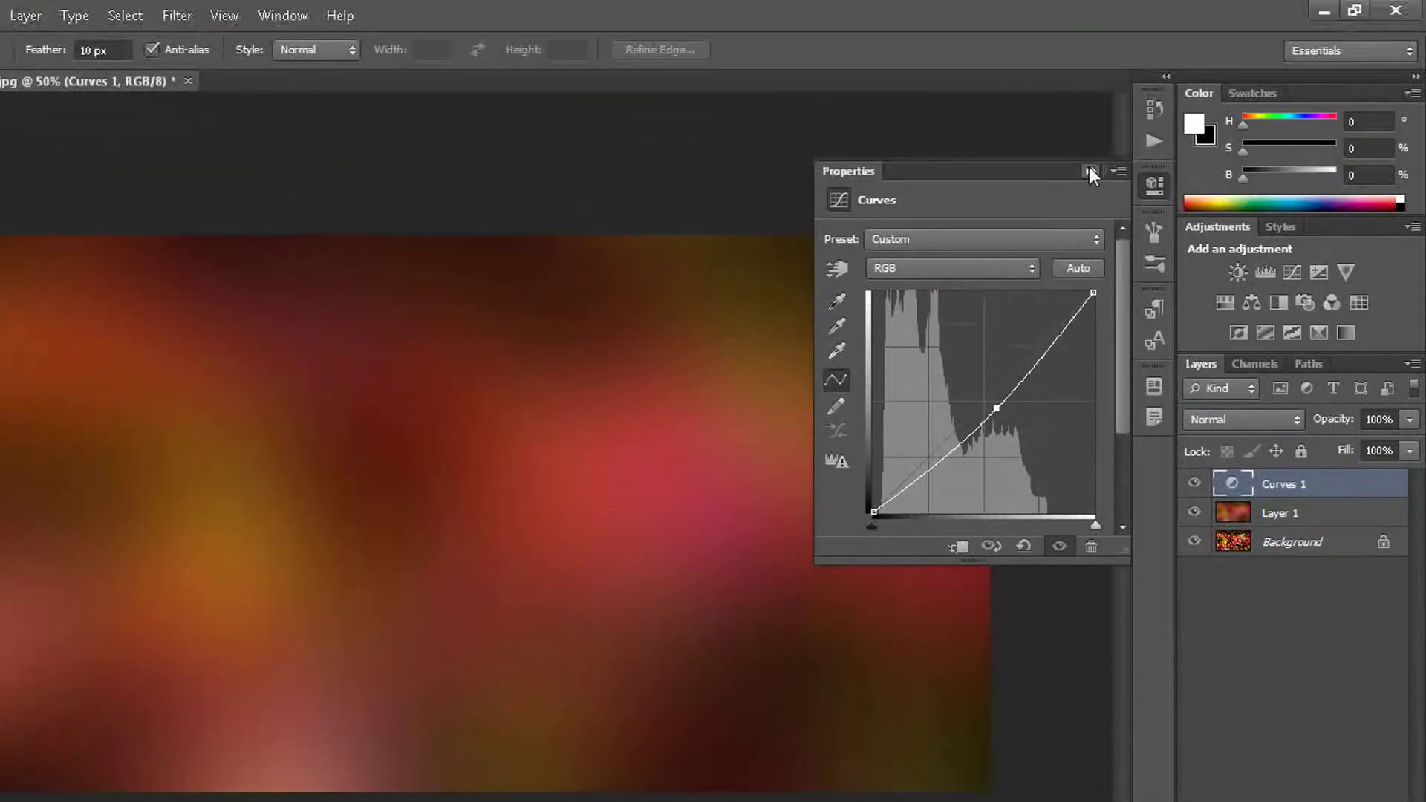
{"action": "left_click", "coordinate": [1089, 170]}
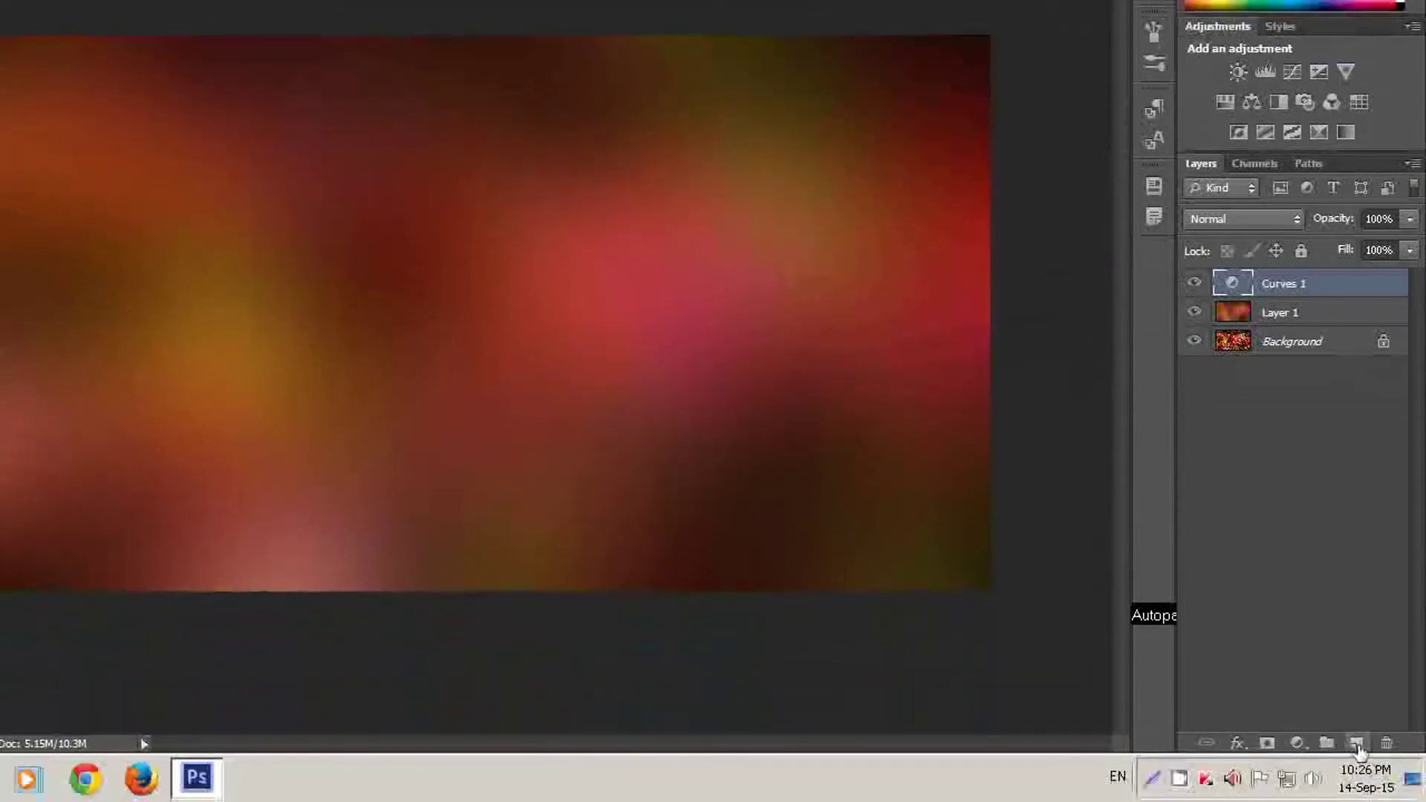
- Create empty Layer 2 and choose the 634 px soft round brush, with brush settings shown
{"action": "left_click", "coordinate": [1356, 744]}
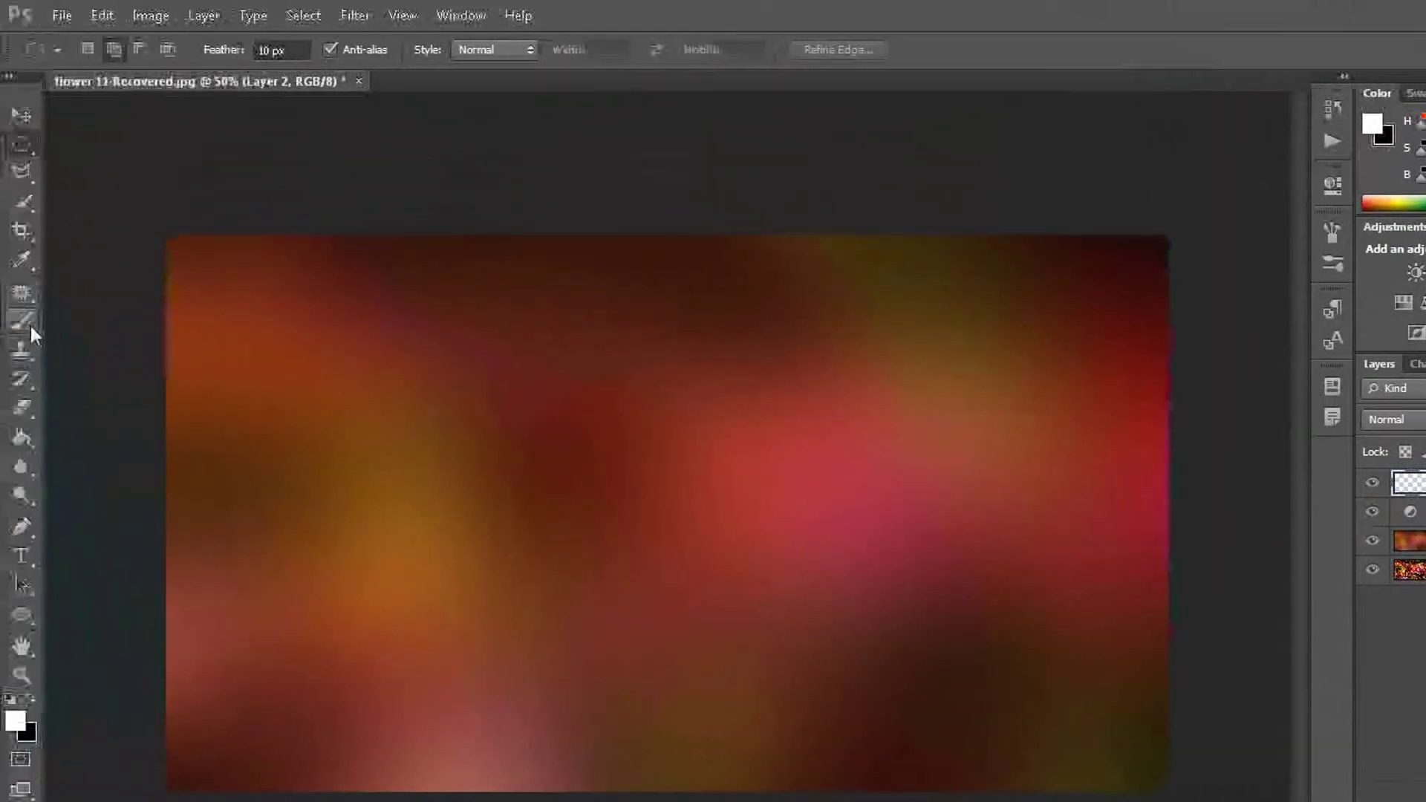
{"action": "left_click", "coordinate": [30, 327]}
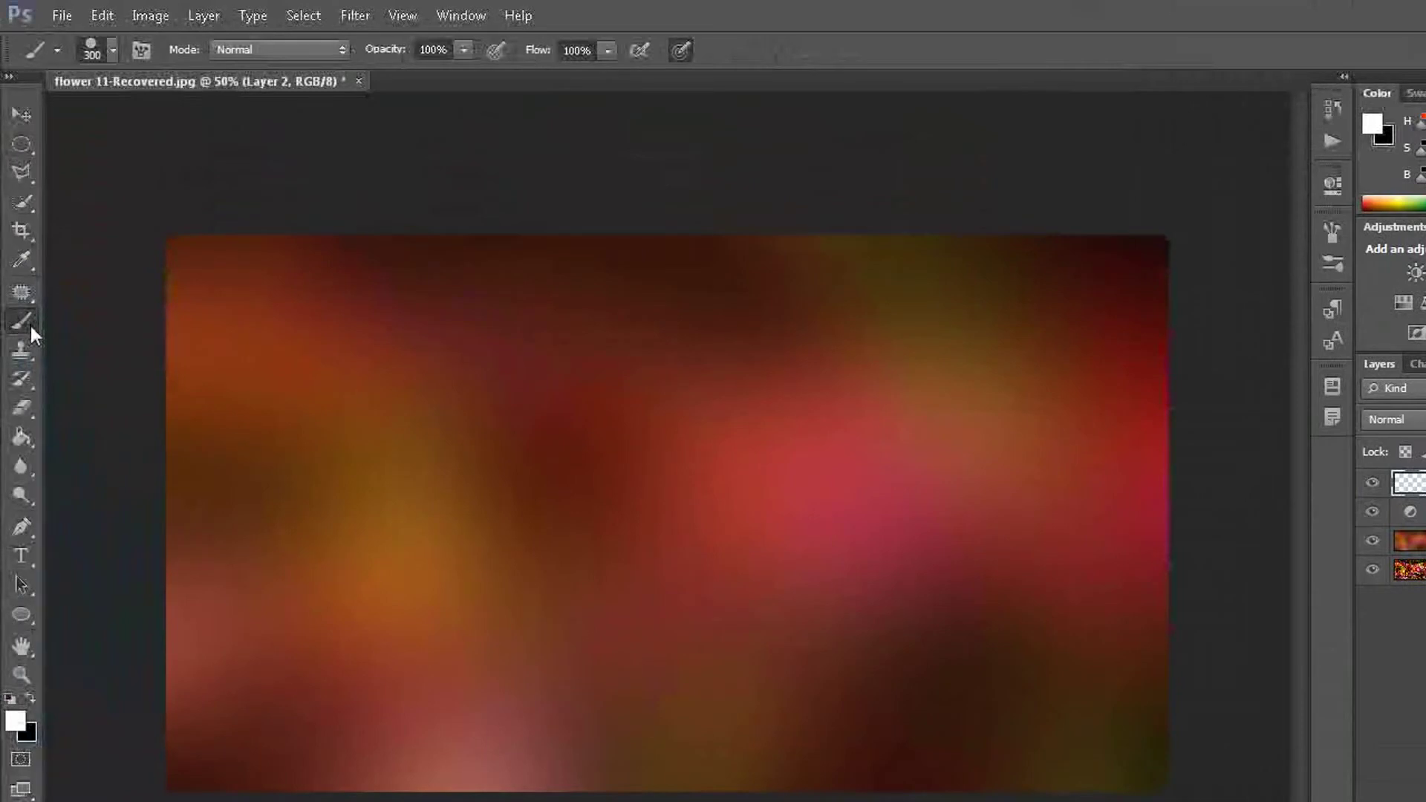
{"action": "left_click", "coordinate": [111, 50]}
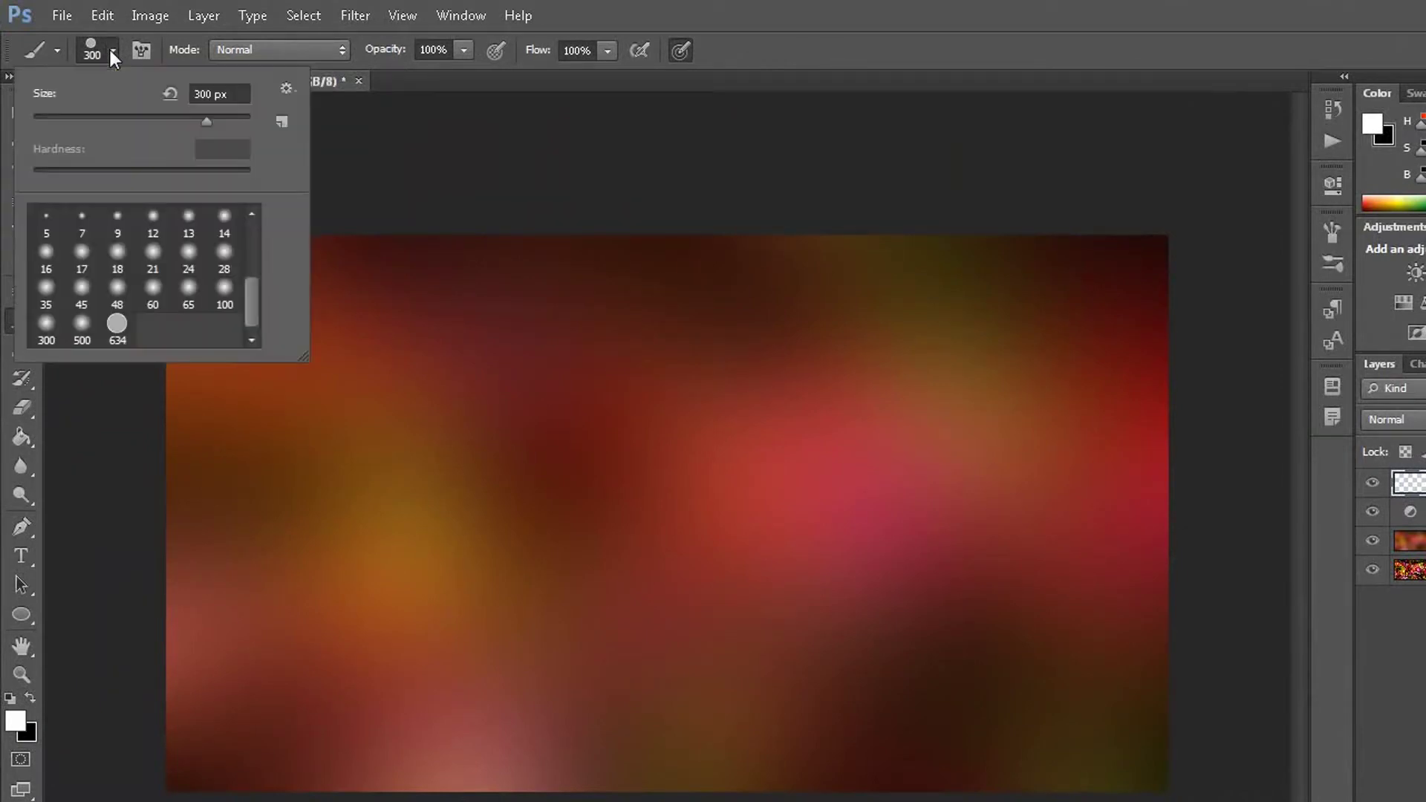
{"action": "left_click", "coordinate": [116, 325]}
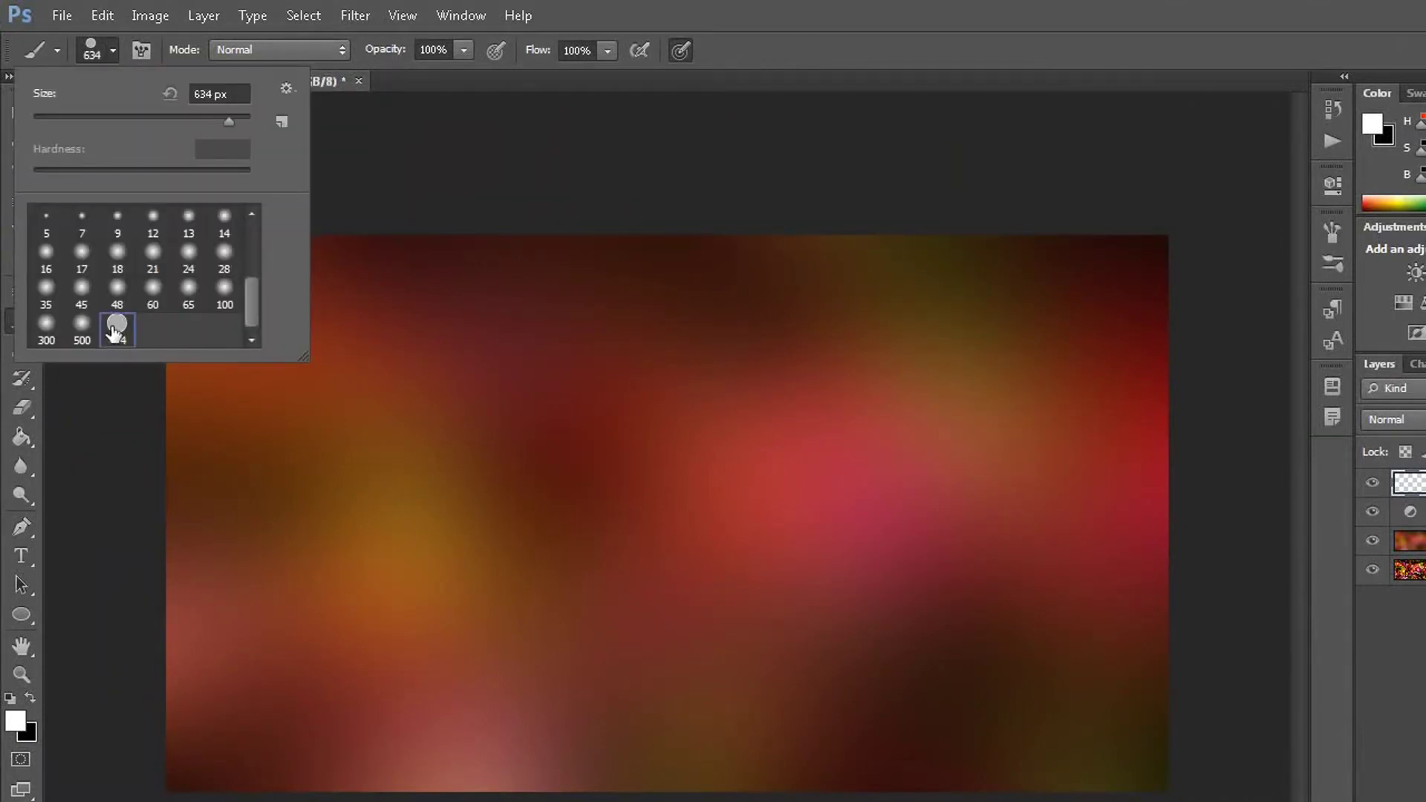
{"action": "left_click", "coordinate": [141, 49]}
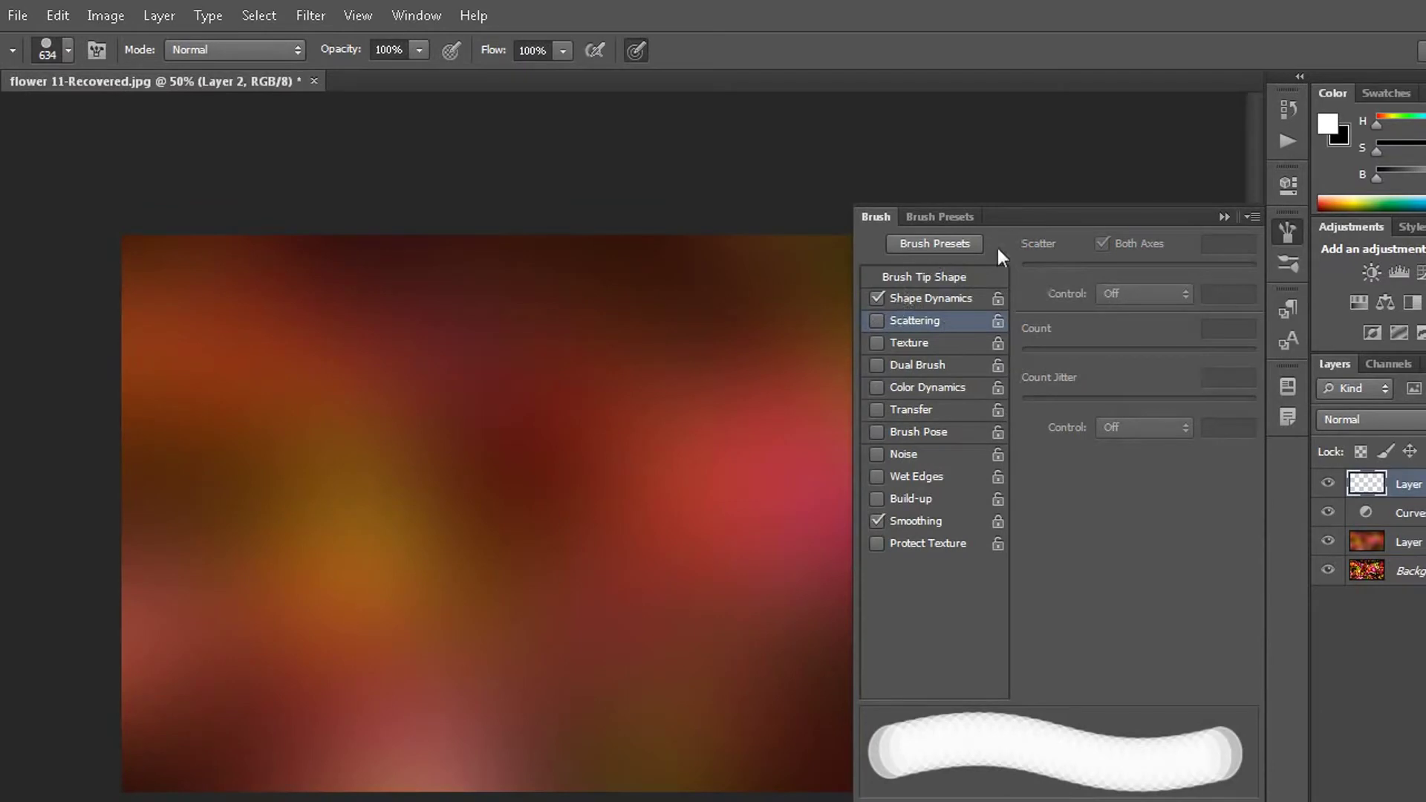
- Set the brush tip spacing to 200%
{"action": "left_click", "coordinate": [897, 278]}
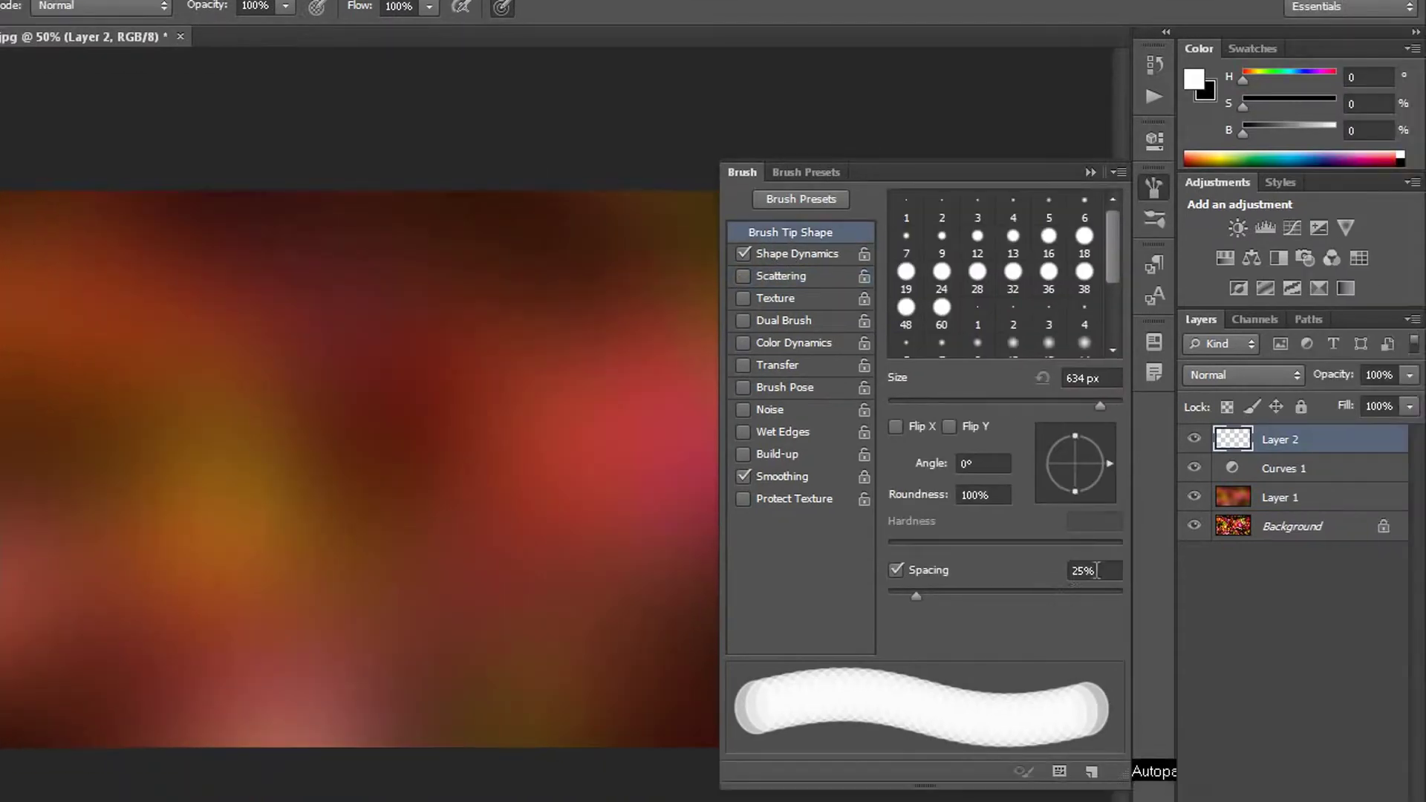
{"action": "left_click", "coordinate": [1099, 570]}
{"action": "key", "text": "BackSpace"}
{"action": "key", "text": "BackSpace"}
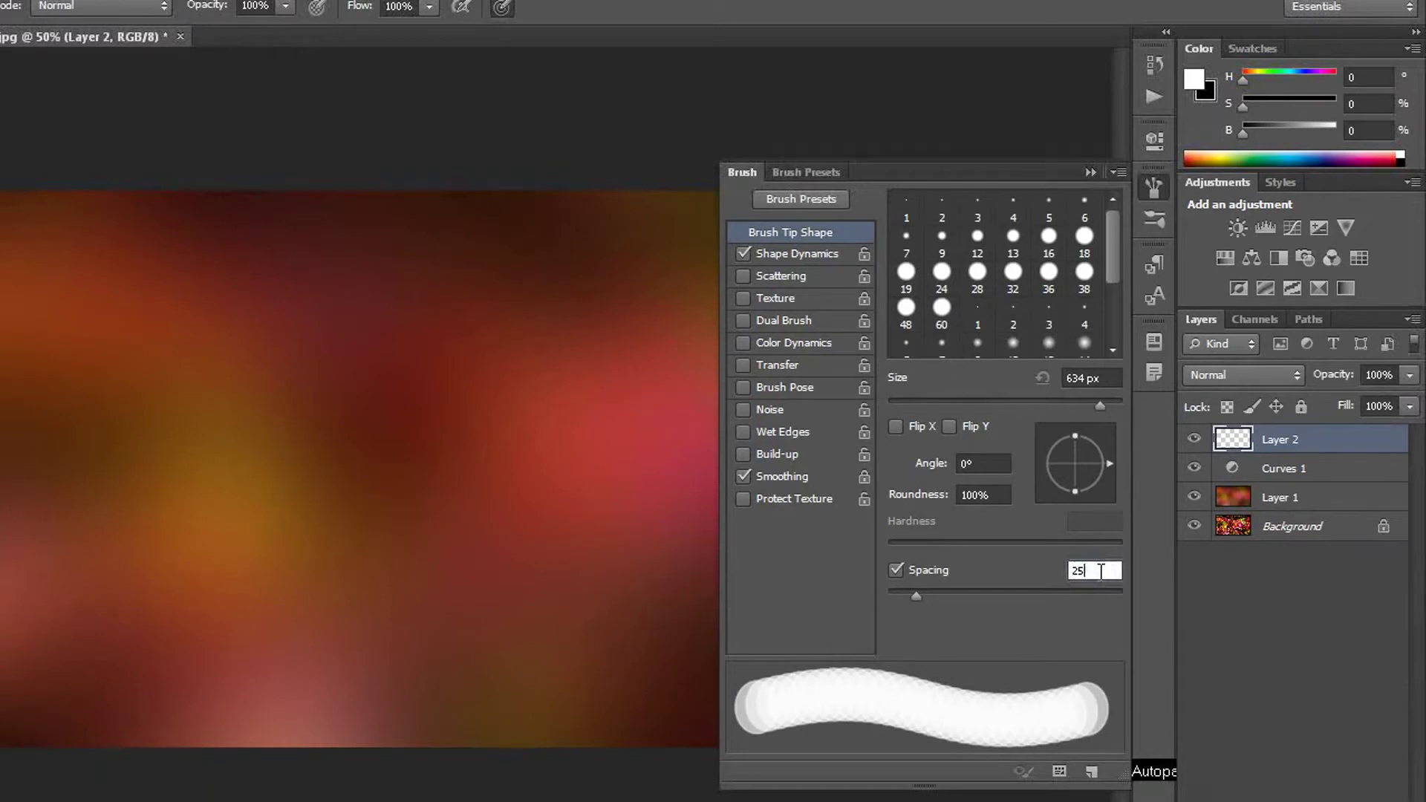
{"action": "key", "text": "BackSpace"}
{"action": "type", "text": "200"}
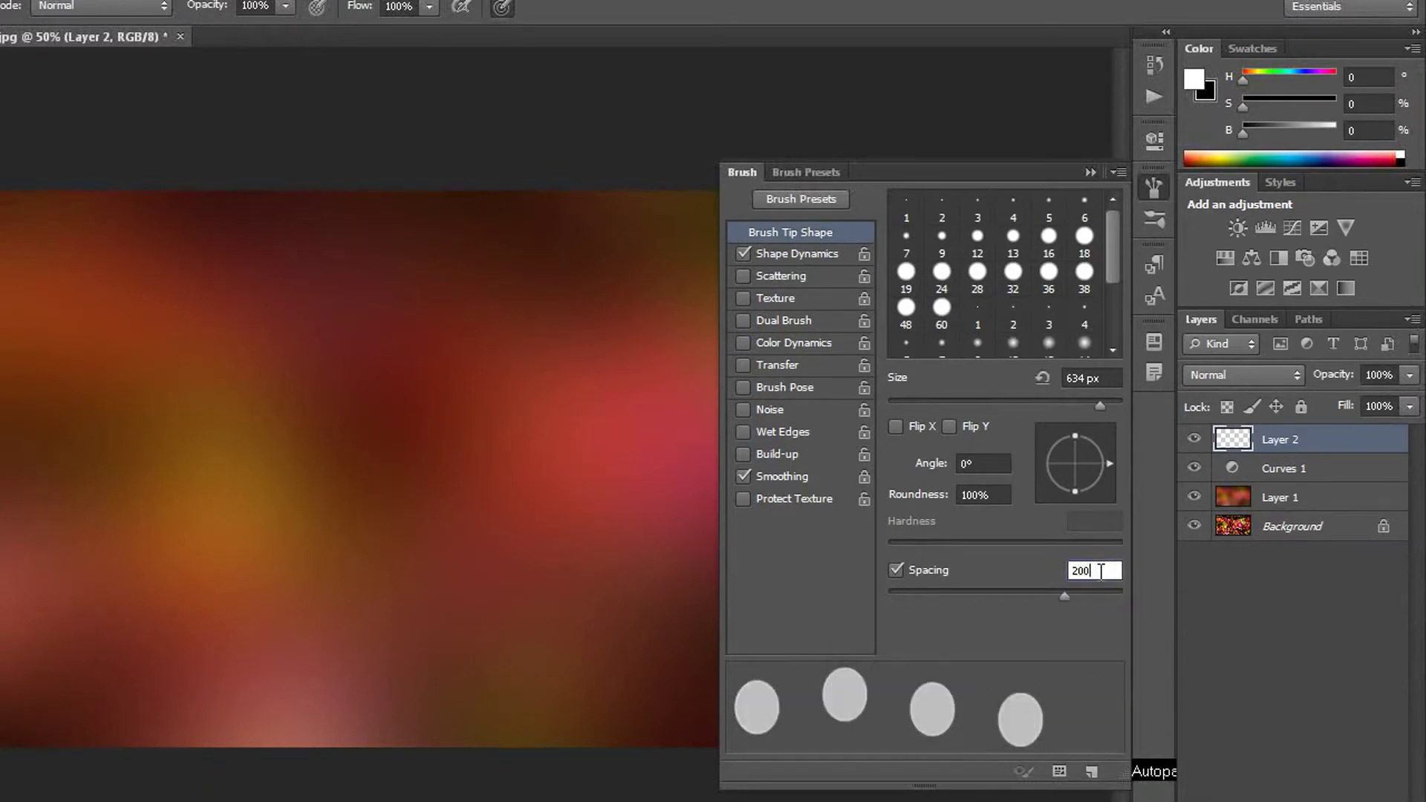
- Enable Shape Dynamics (size jitter 100%, minimum diameter 50%) and Scattering at 1000%, count 5
{"action": "left_click", "coordinate": [793, 255]}
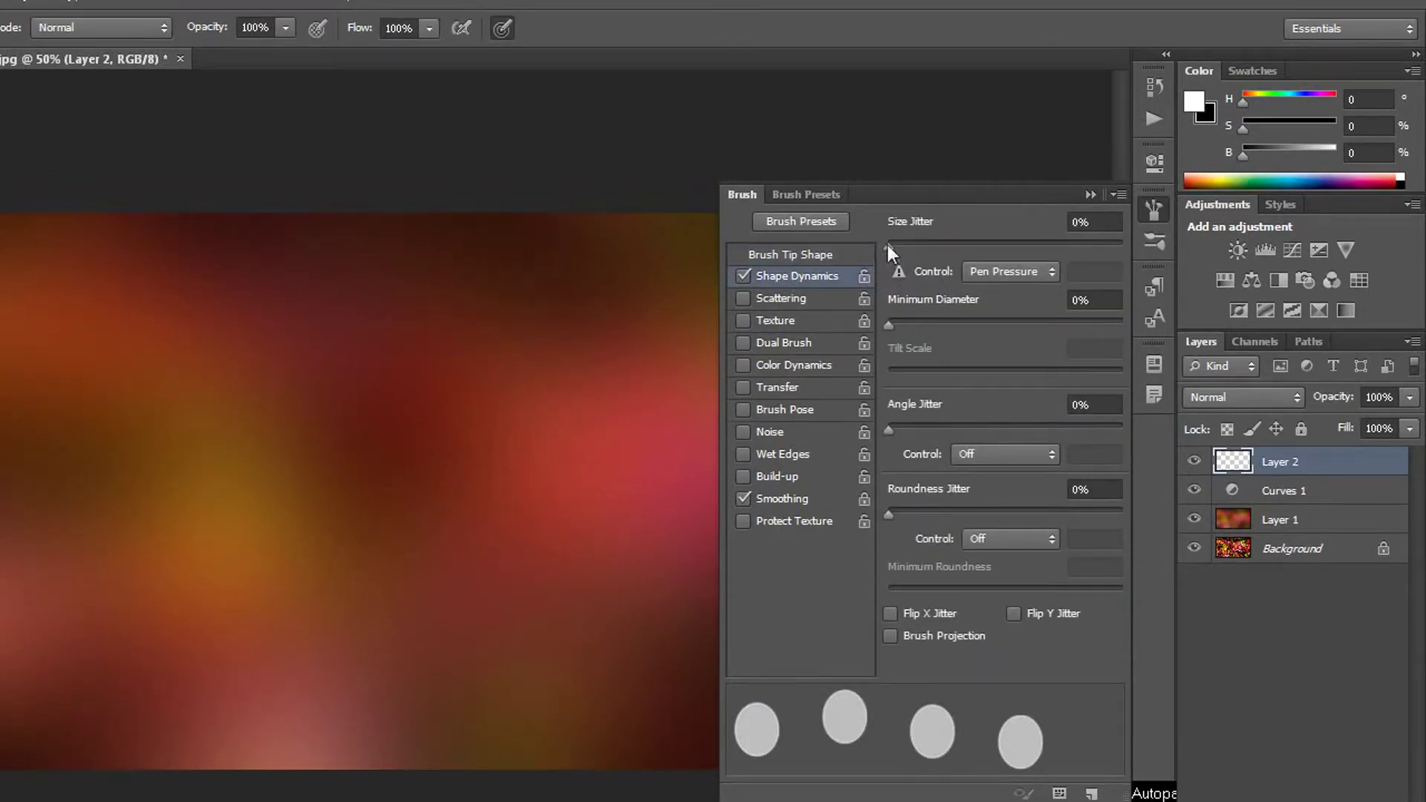
{"action": "left_click_drag", "start_coordinate": [888, 245], "coordinate": [1126, 247]}
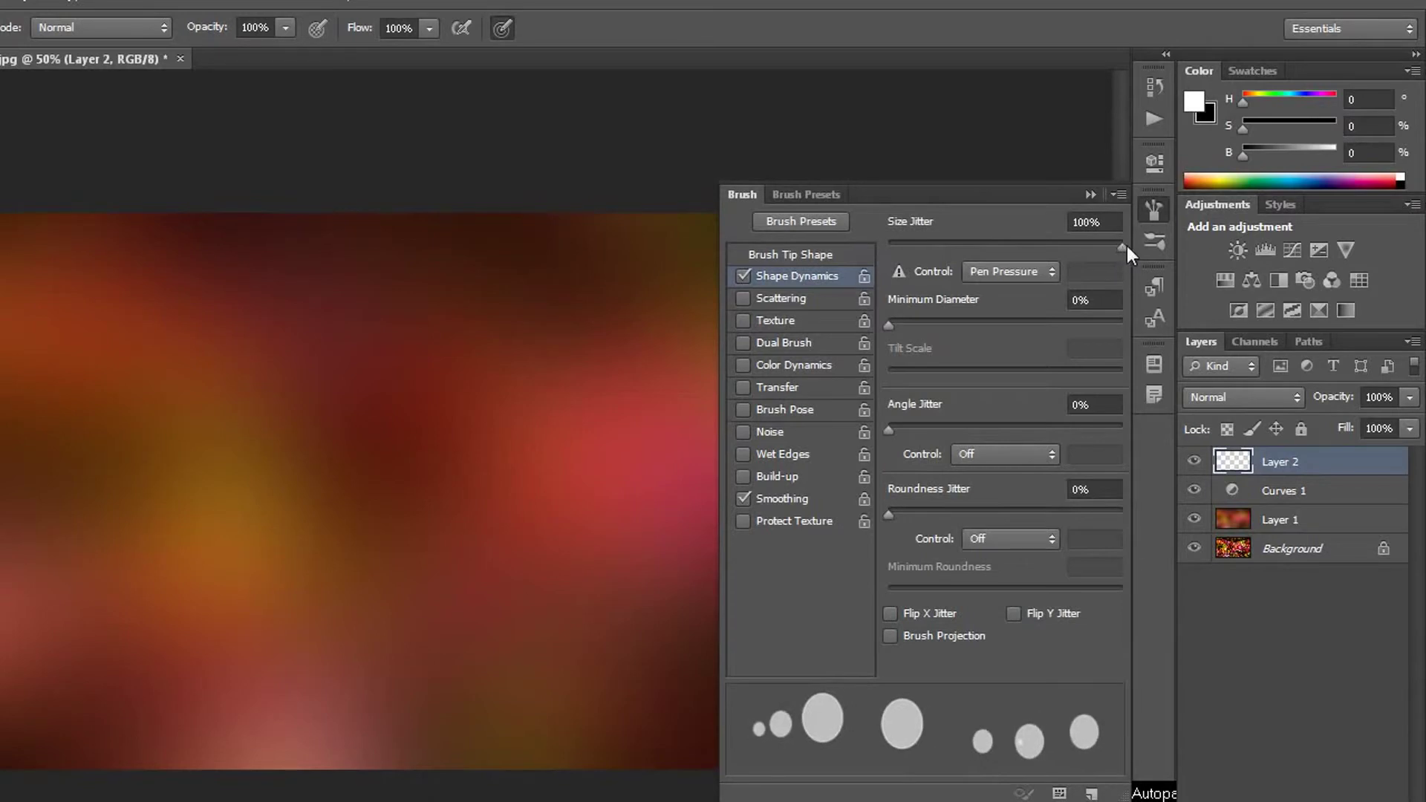
{"action": "left_click", "coordinate": [1050, 273]}
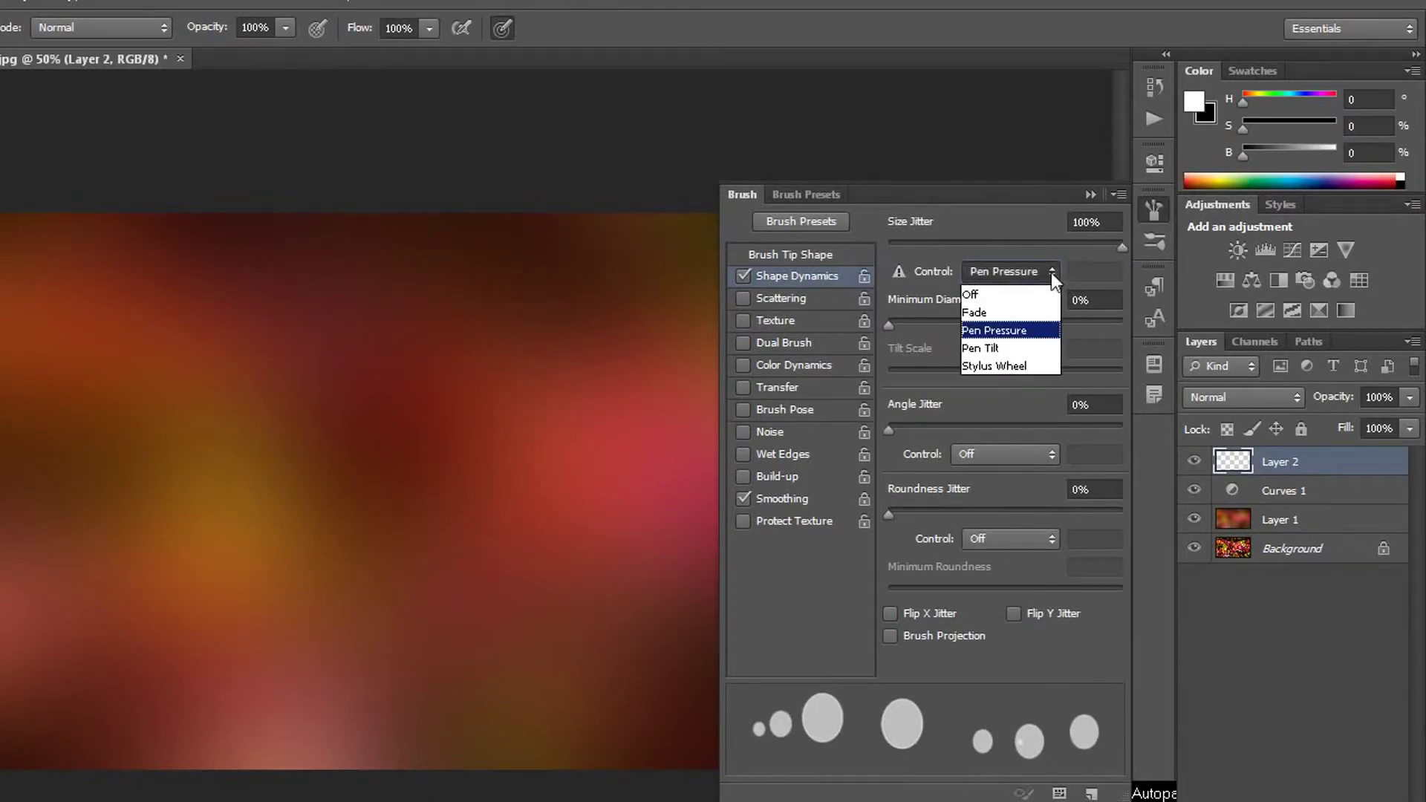
{"action": "left_click", "coordinate": [983, 311]}
{"action": "type", "text": "1"}
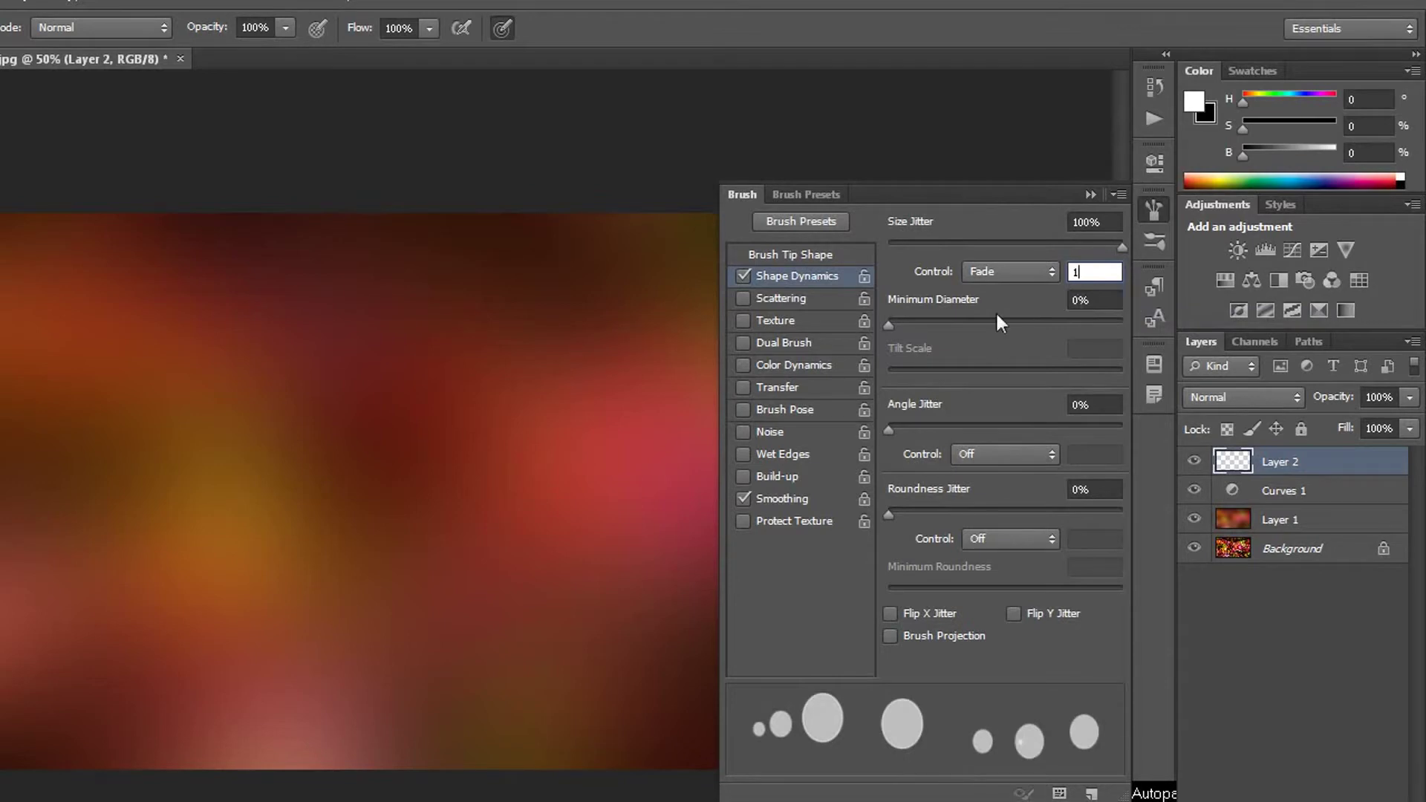
{"action": "left_click", "coordinate": [1105, 302]}
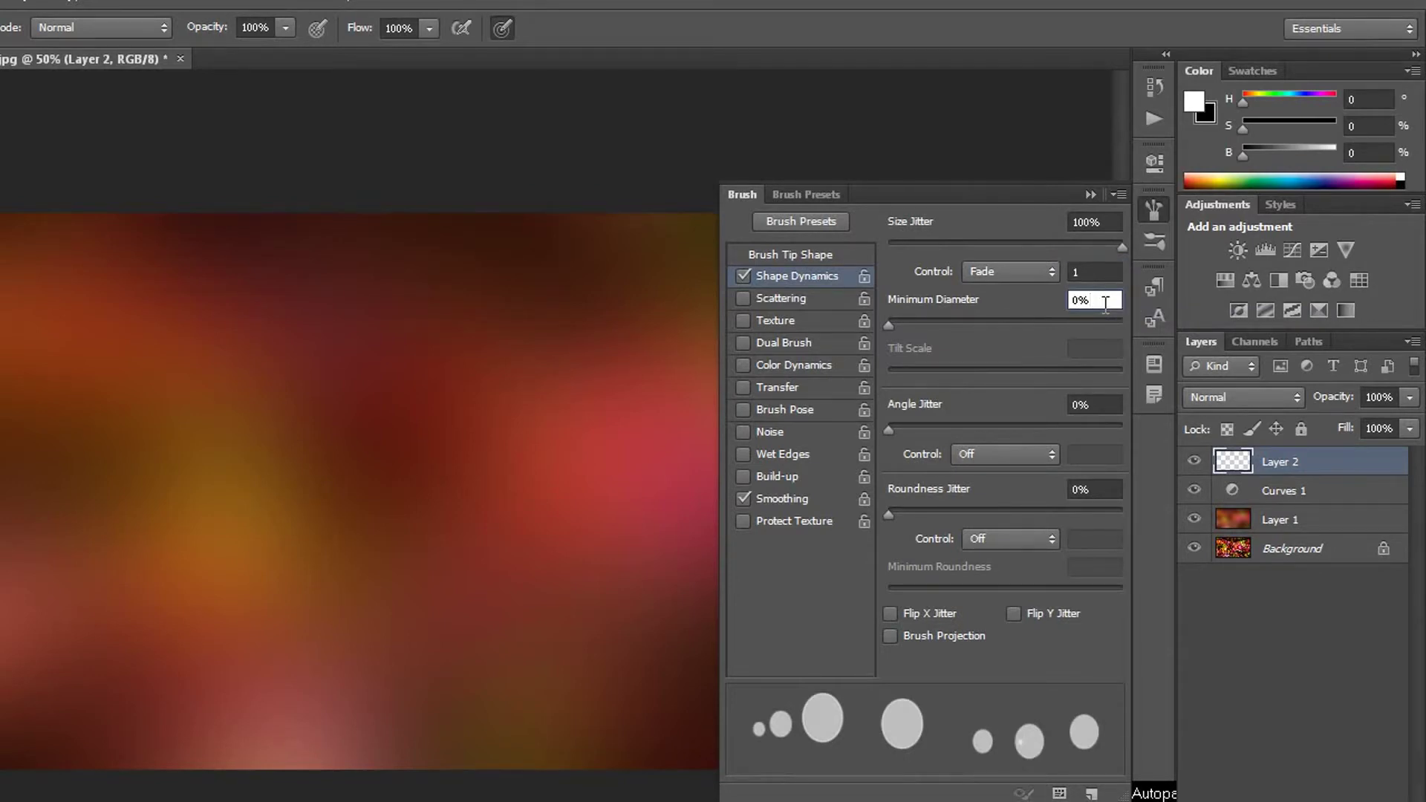
{"action": "key", "text": "BackSpace"}
{"action": "key", "text": "BackSpace"}
{"action": "type", "text": "5"}
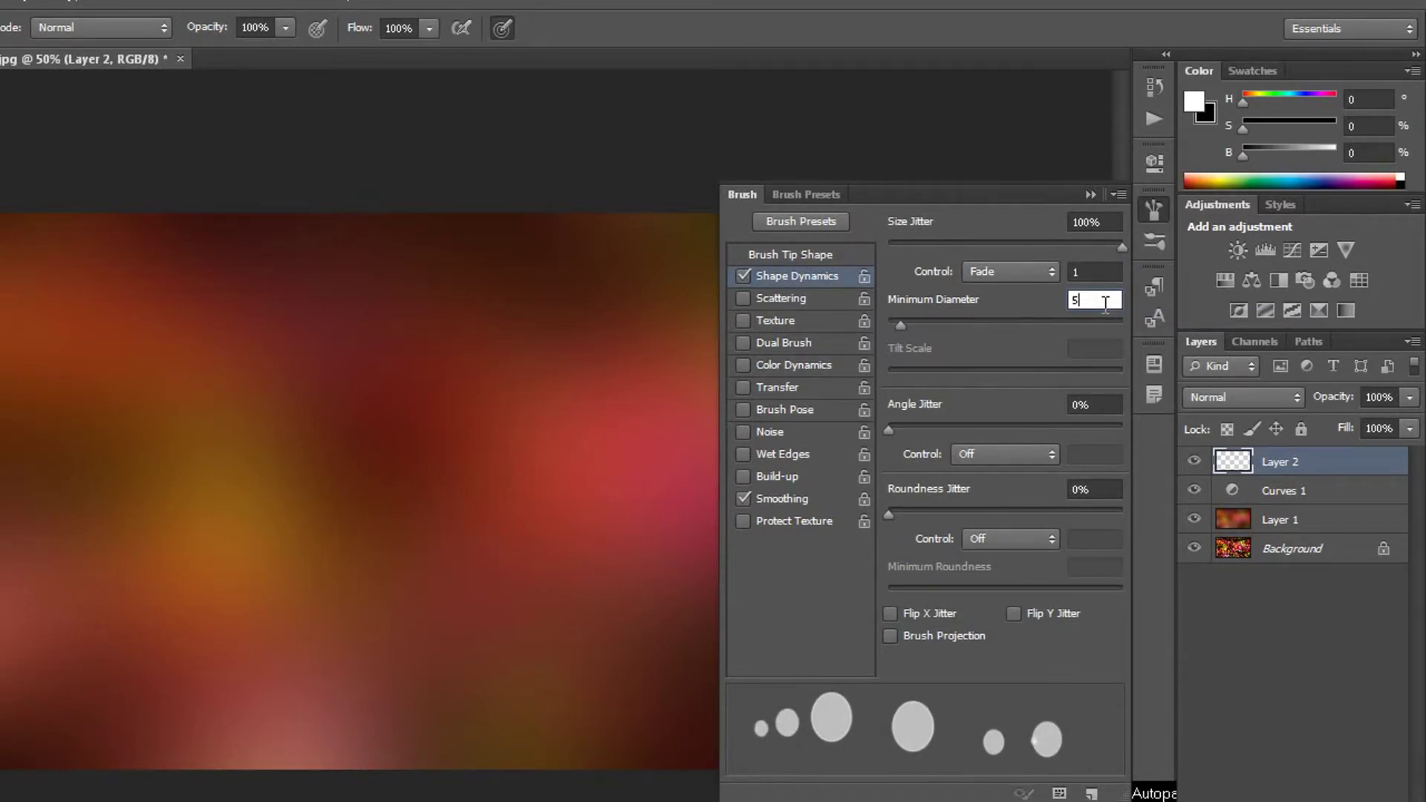
{"action": "type", "text": "0"}
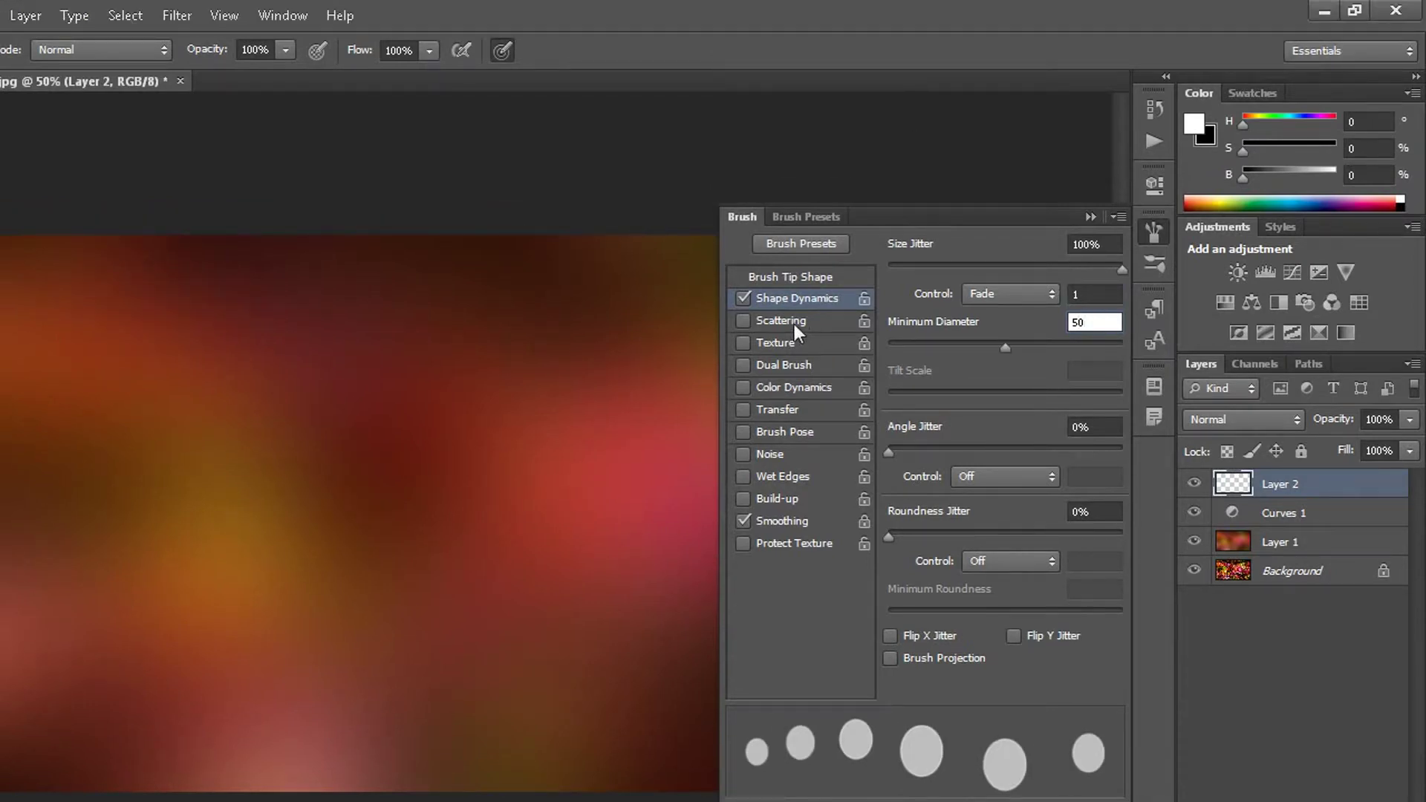
{"action": "left_click", "coordinate": [795, 324]}
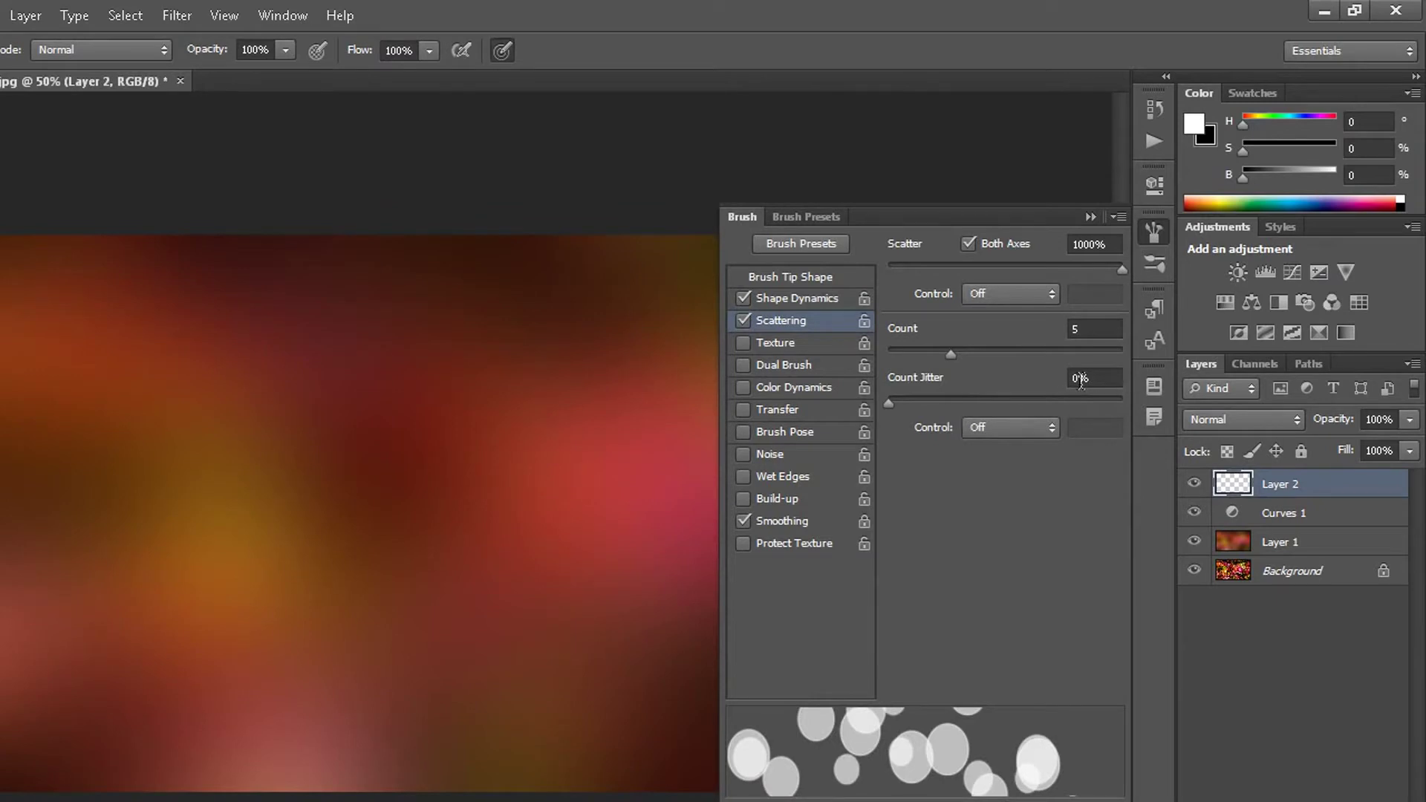
{"action": "left_click", "coordinate": [1090, 216]}
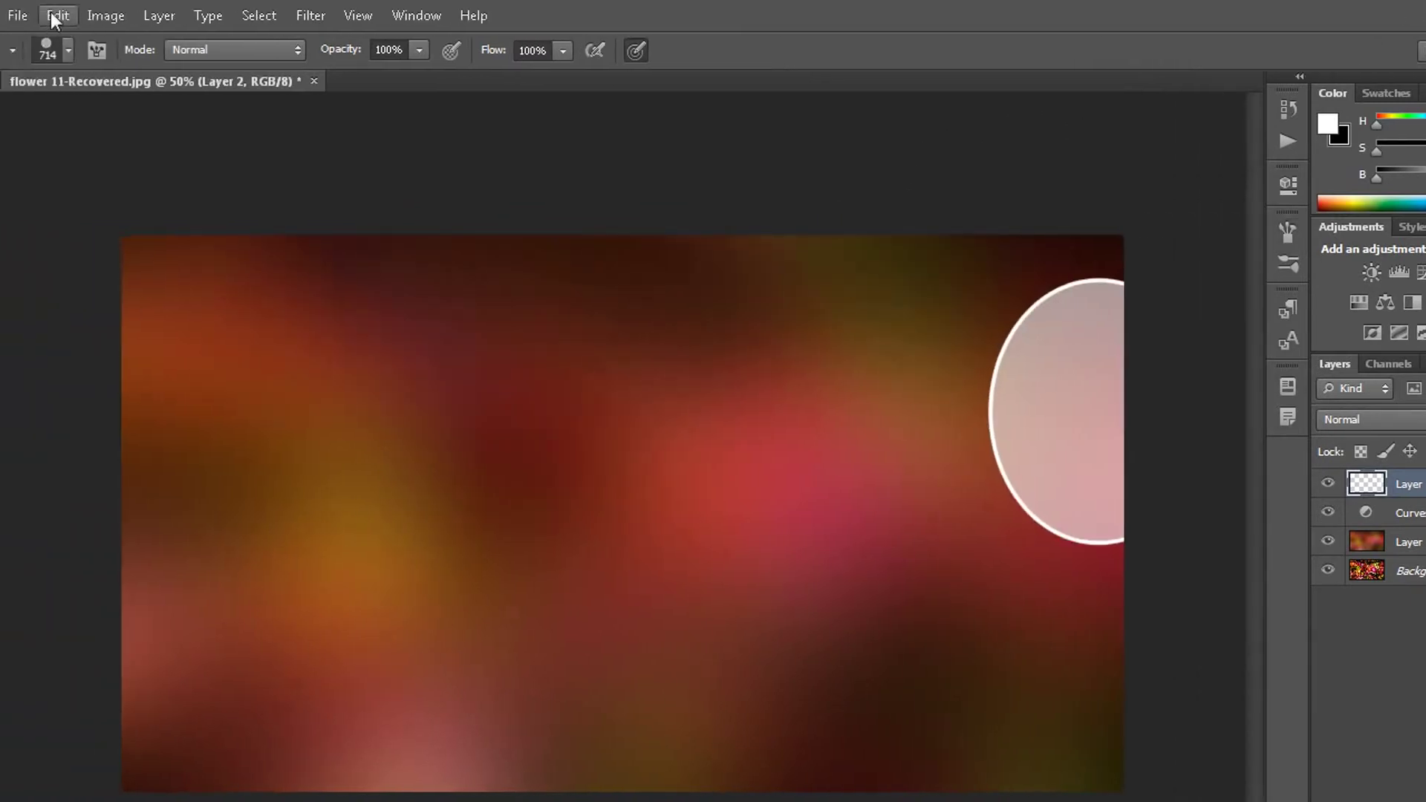
- Step back to remove the test circle and retype the brush size as 400 px
{"action": "left_click", "coordinate": [102, 16]}
{"action": "left_click", "coordinate": [140, 78]}
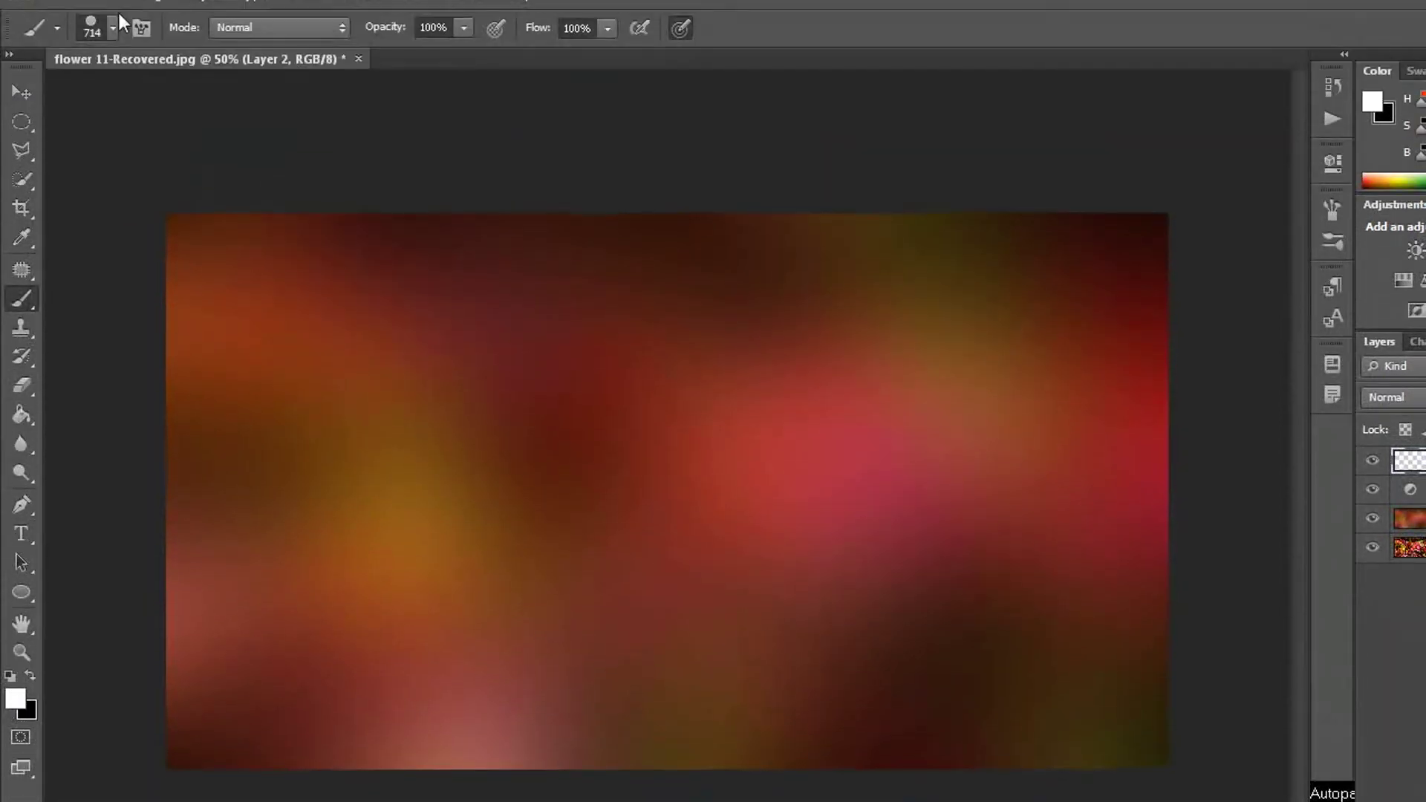
{"action": "left_click", "coordinate": [114, 51]}
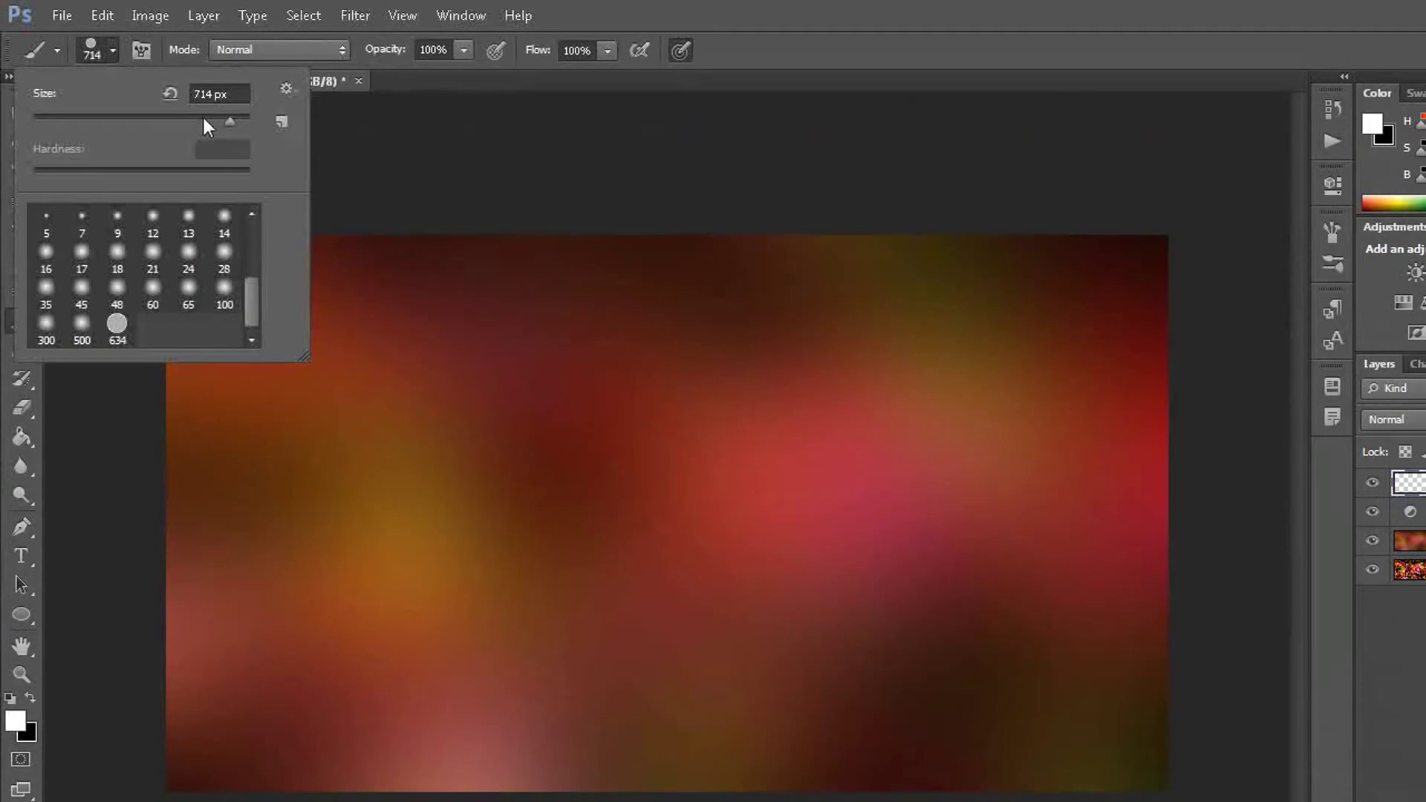
{"action": "left_click", "coordinate": [233, 94]}
{"action": "key", "text": "Return"}
{"action": "left_click", "coordinate": [237, 94]}
{"action": "key", "text": "BackSpace"}
{"action": "key", "text": "BackSpace"}
{"action": "key", "text": "BackSpace"}
{"action": "type", "text": "40"}
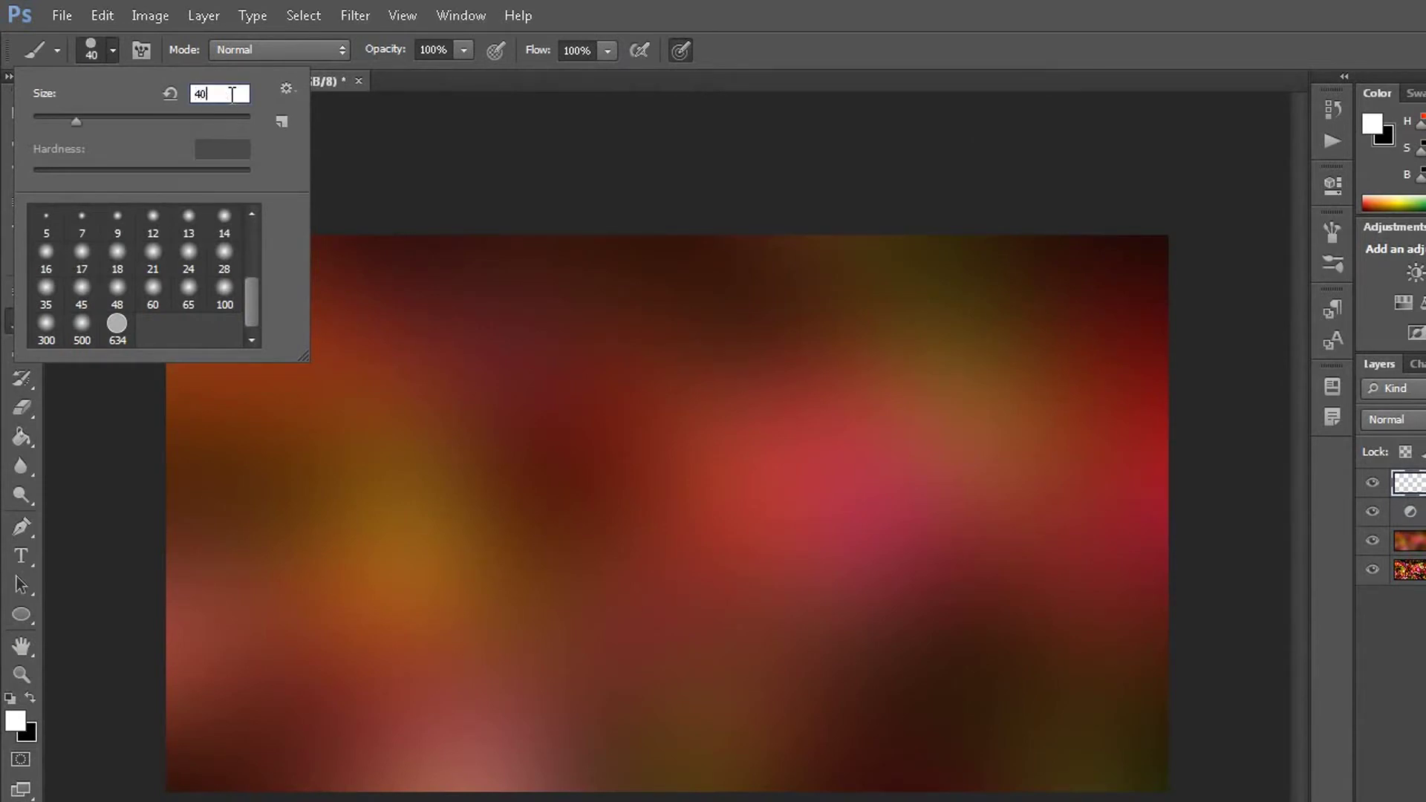
{"action": "type", "text": "0"}
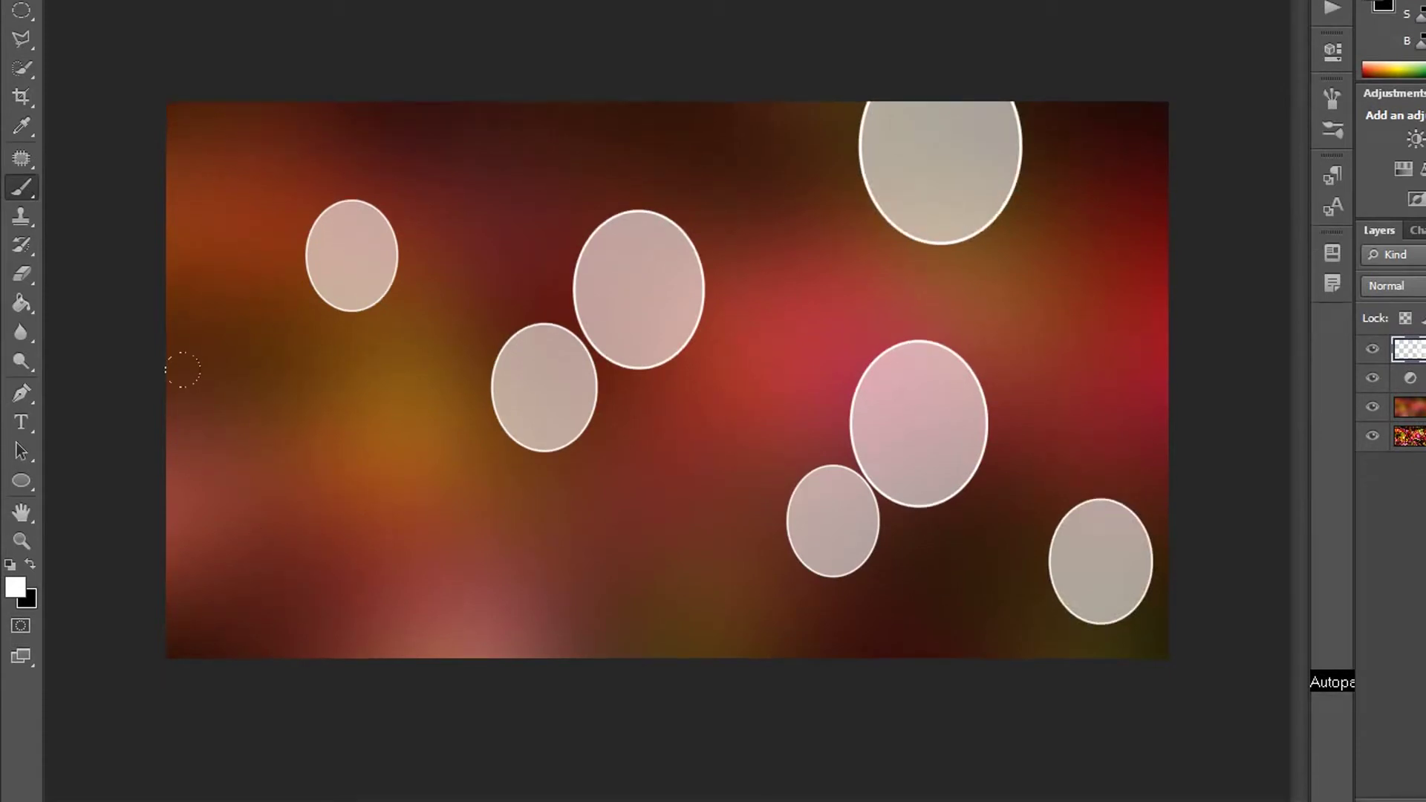
- Stamp and drag the 400 px scatter brush across the canvas to fill Layer 2 with circles
{"action": "left_click", "coordinate": [229, 453]}
{"action": "left_click", "coordinate": [294, 535]}
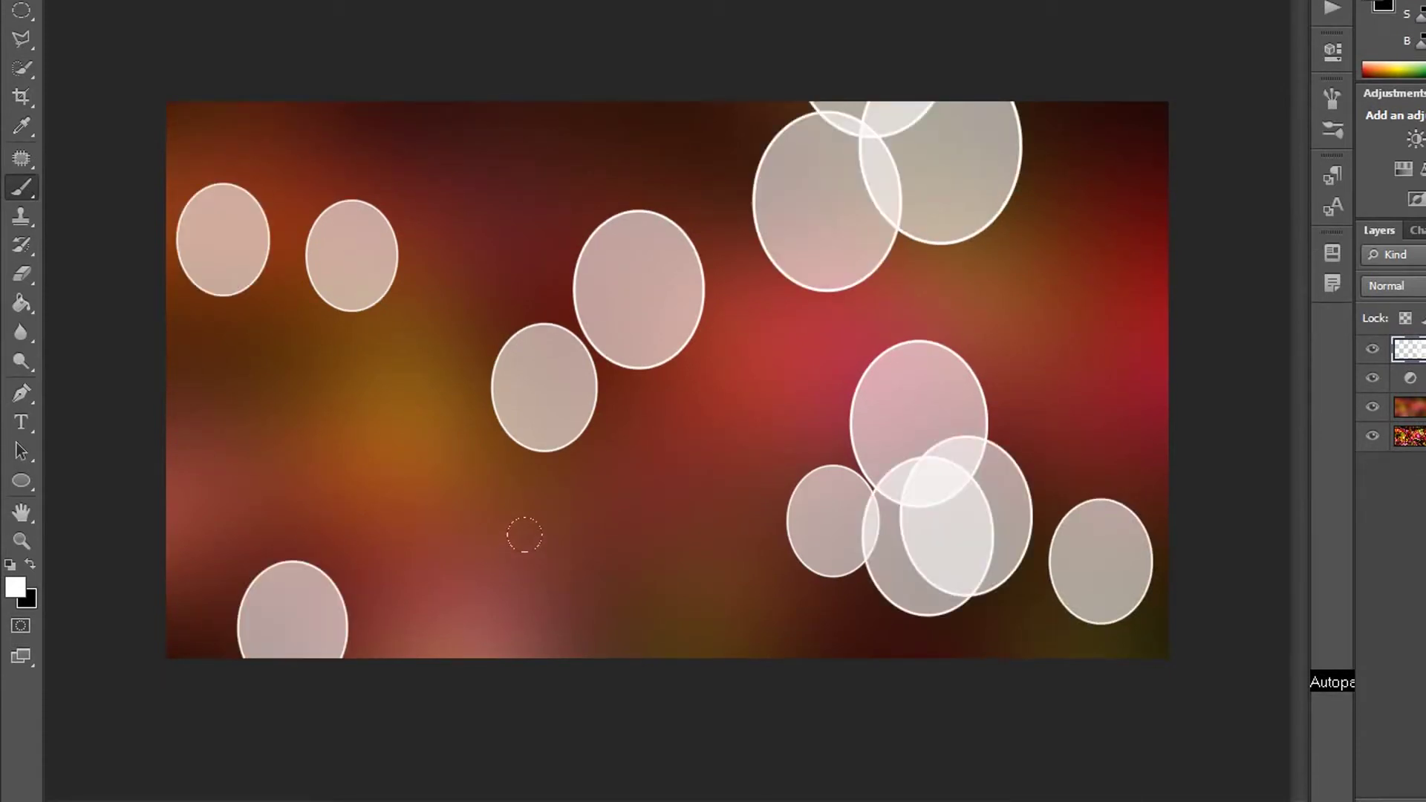
{"action": "left_click_drag", "start_coordinate": [524, 534], "coordinate": [441, 428]}
{"action": "left_click", "coordinate": [254, 414]}
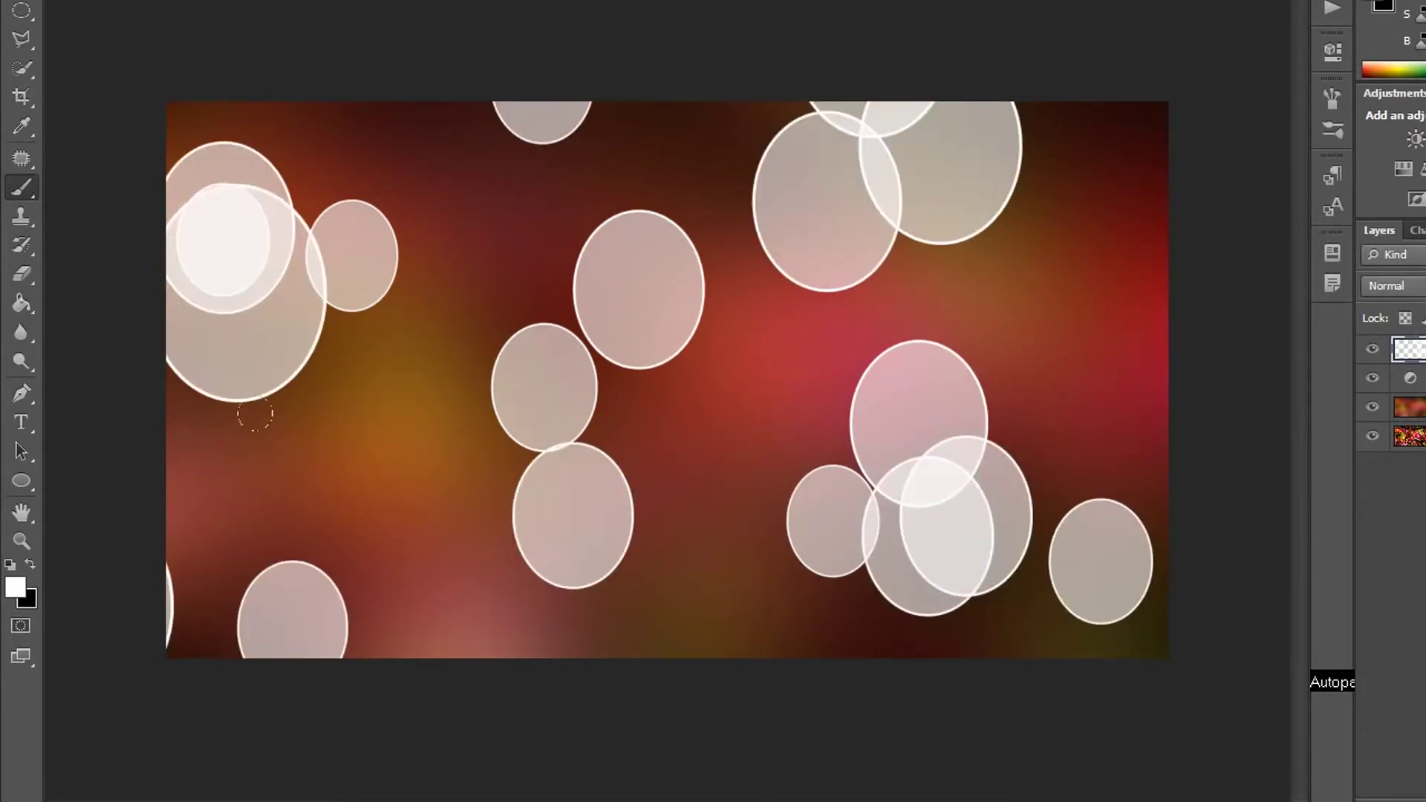
{"action": "left_click", "coordinate": [626, 444]}
{"action": "left_click", "coordinate": [1055, 249]}
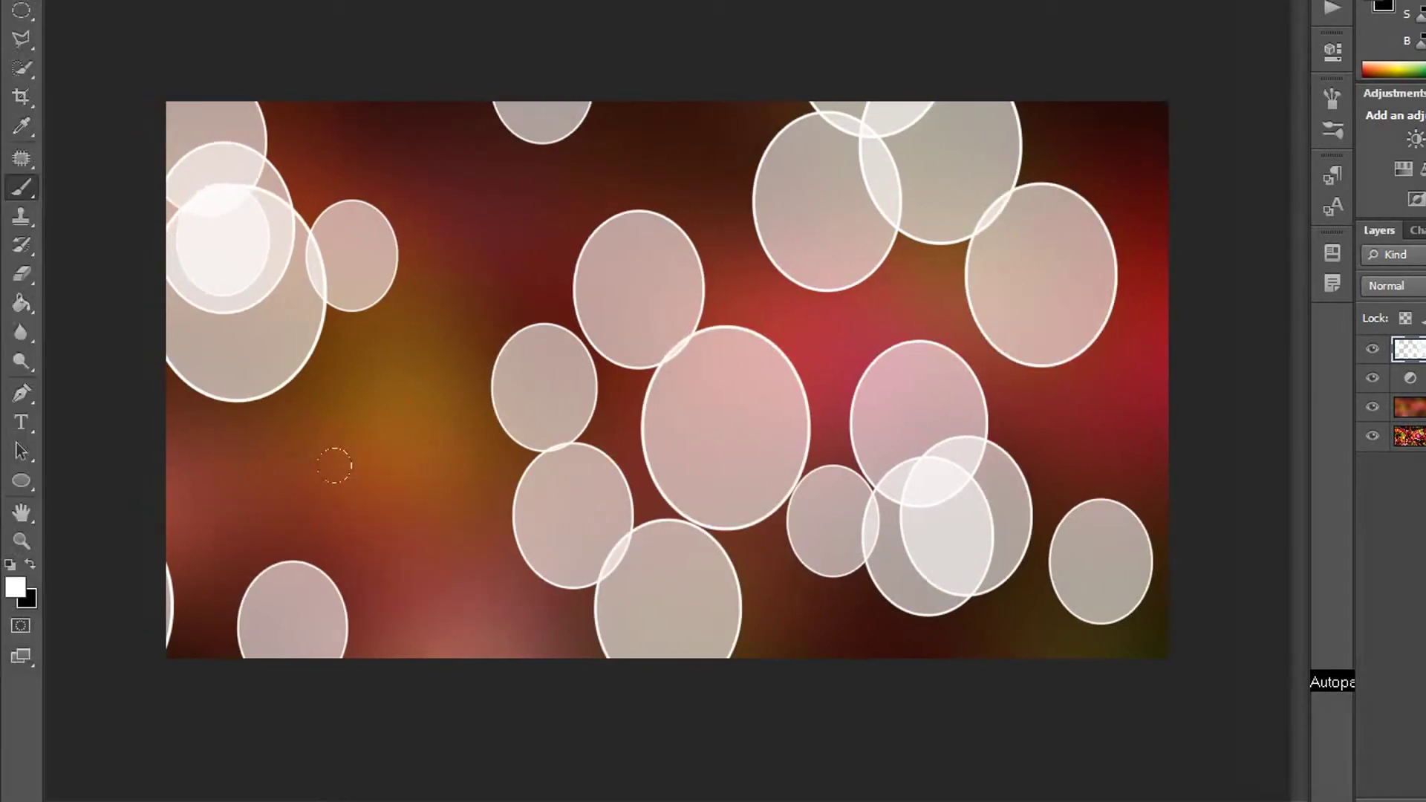
{"action": "left_click", "coordinate": [350, 473]}
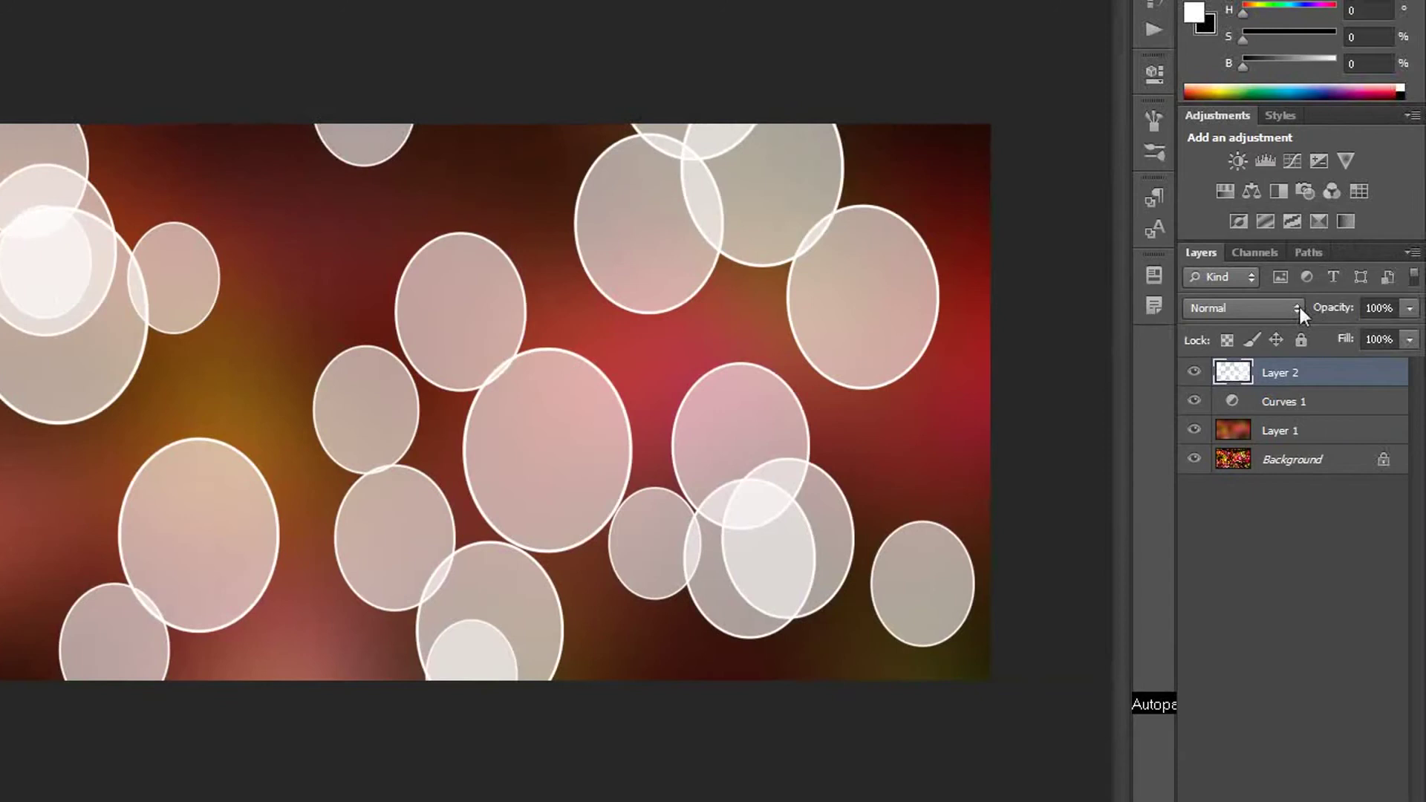
- Set Layer 2 to Overlay blend mode at 50% opacity
{"action": "left_click", "coordinate": [1296, 308]}
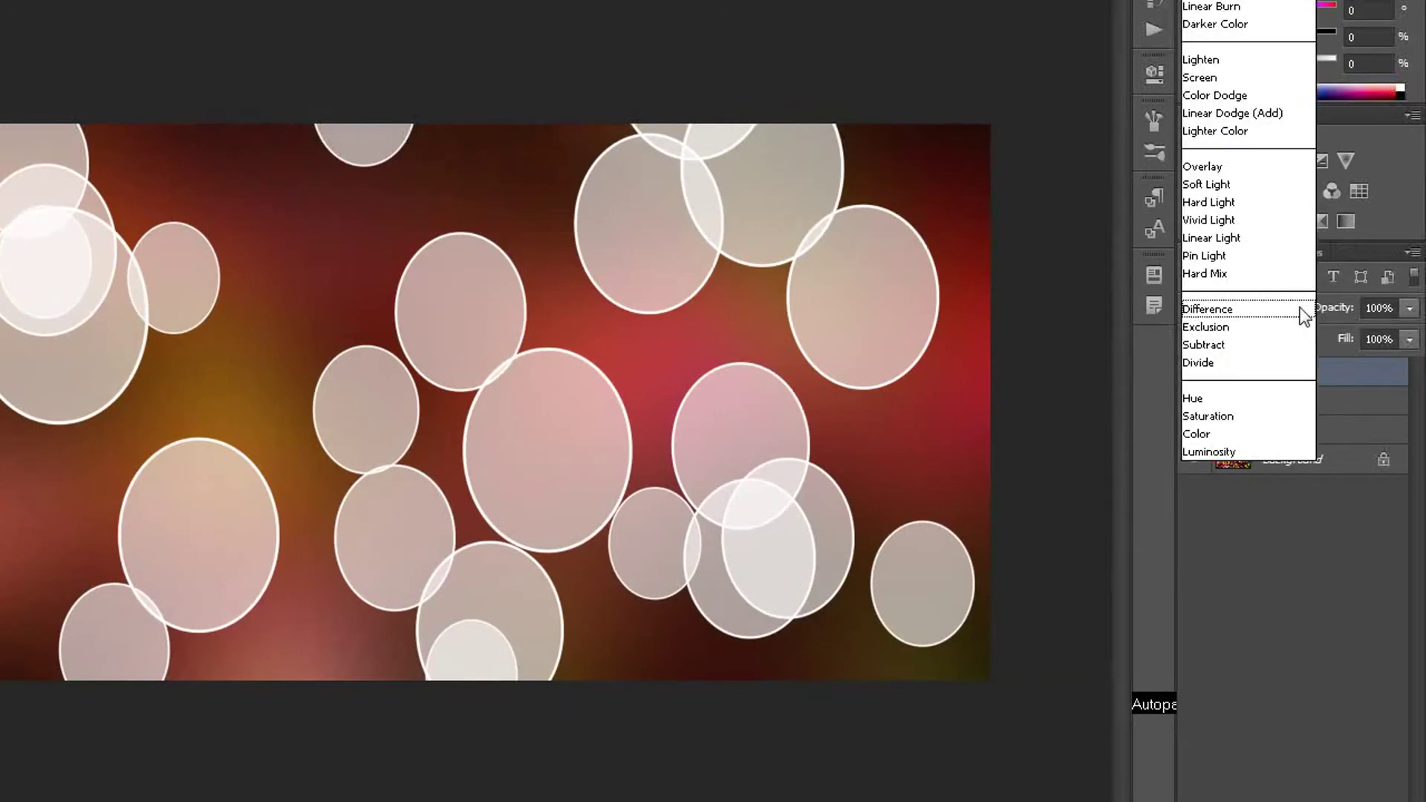
{"action": "left_click", "coordinate": [1189, 214]}
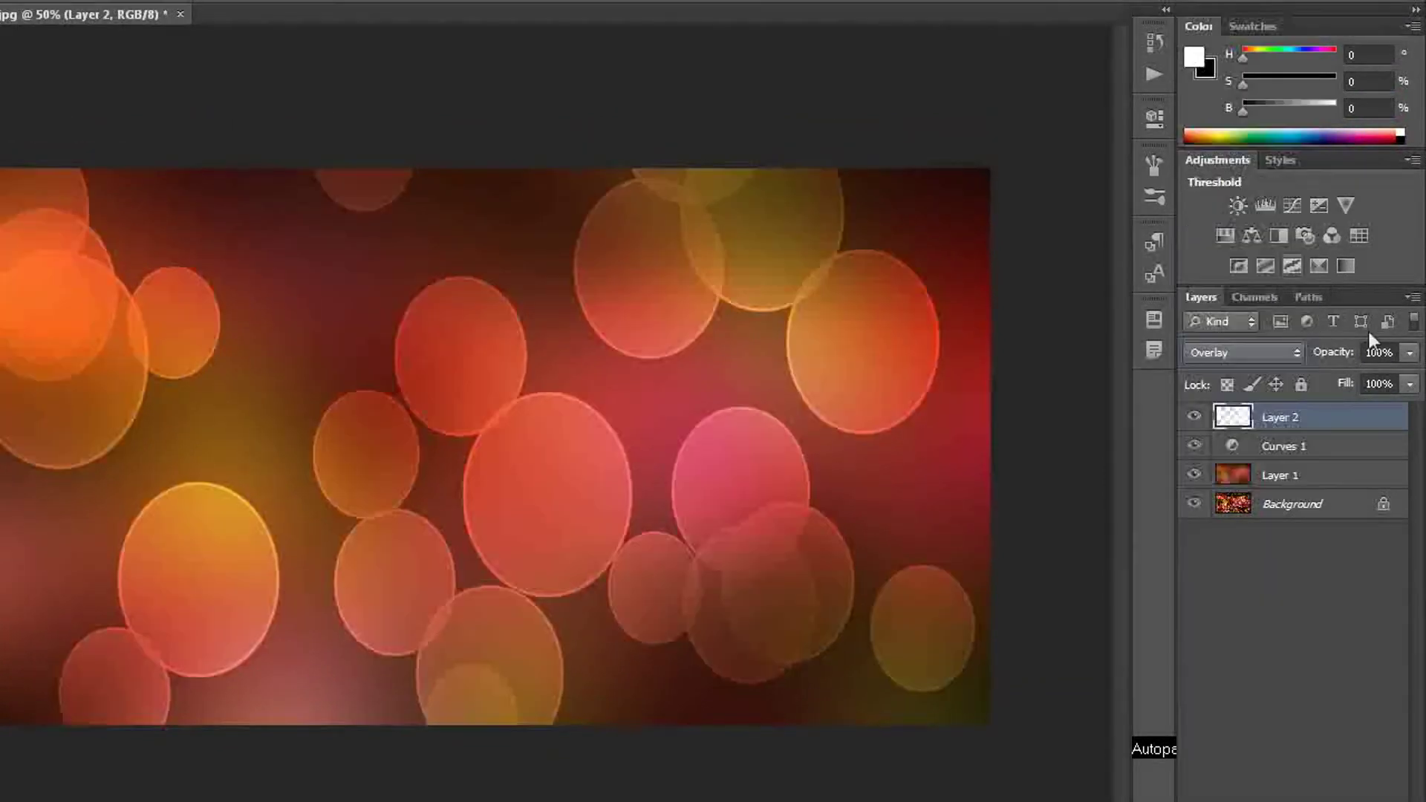
{"action": "left_click", "coordinate": [1409, 353]}
{"action": "left_click", "coordinate": [1356, 374]}
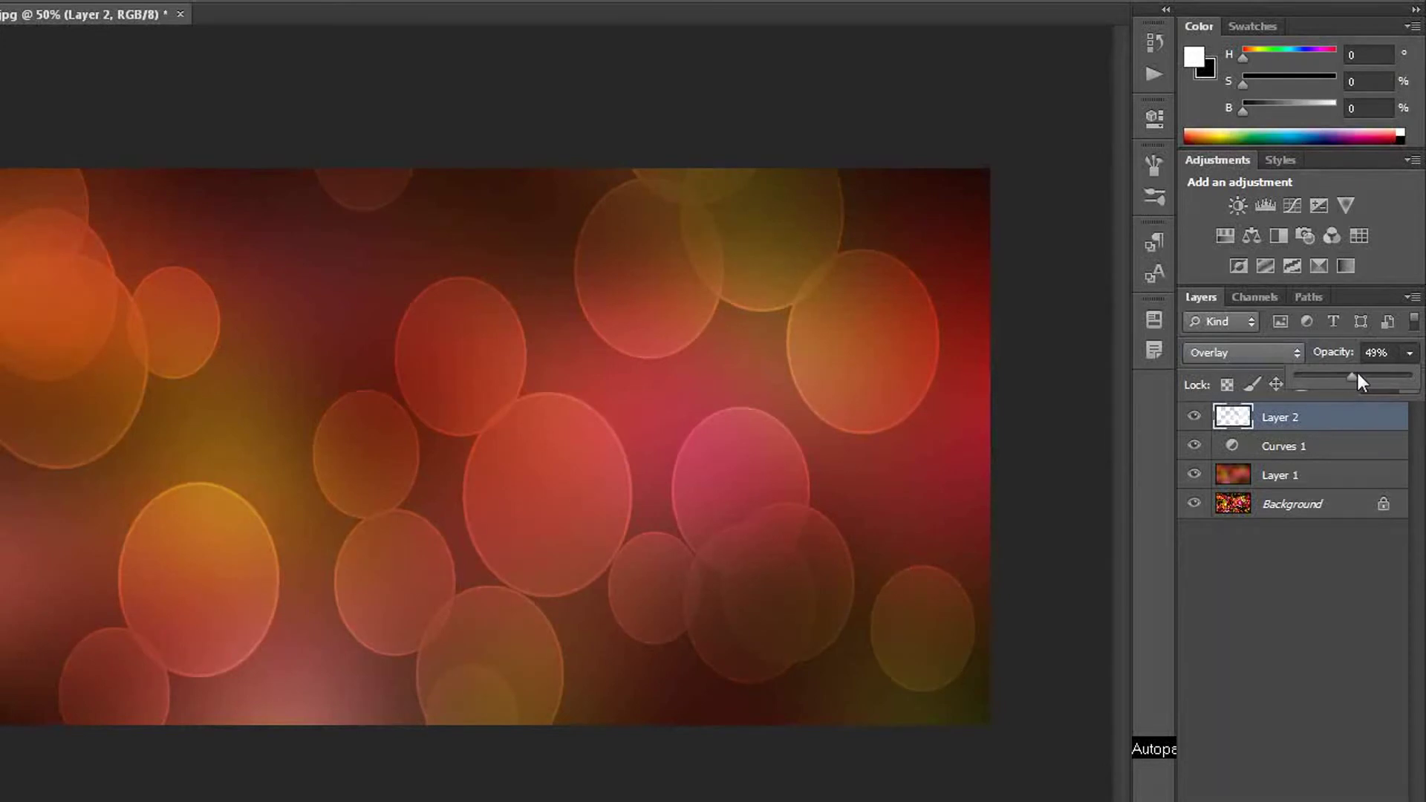
{"action": "left_click_drag", "start_coordinate": [1358, 373], "coordinate": [1353, 373]}
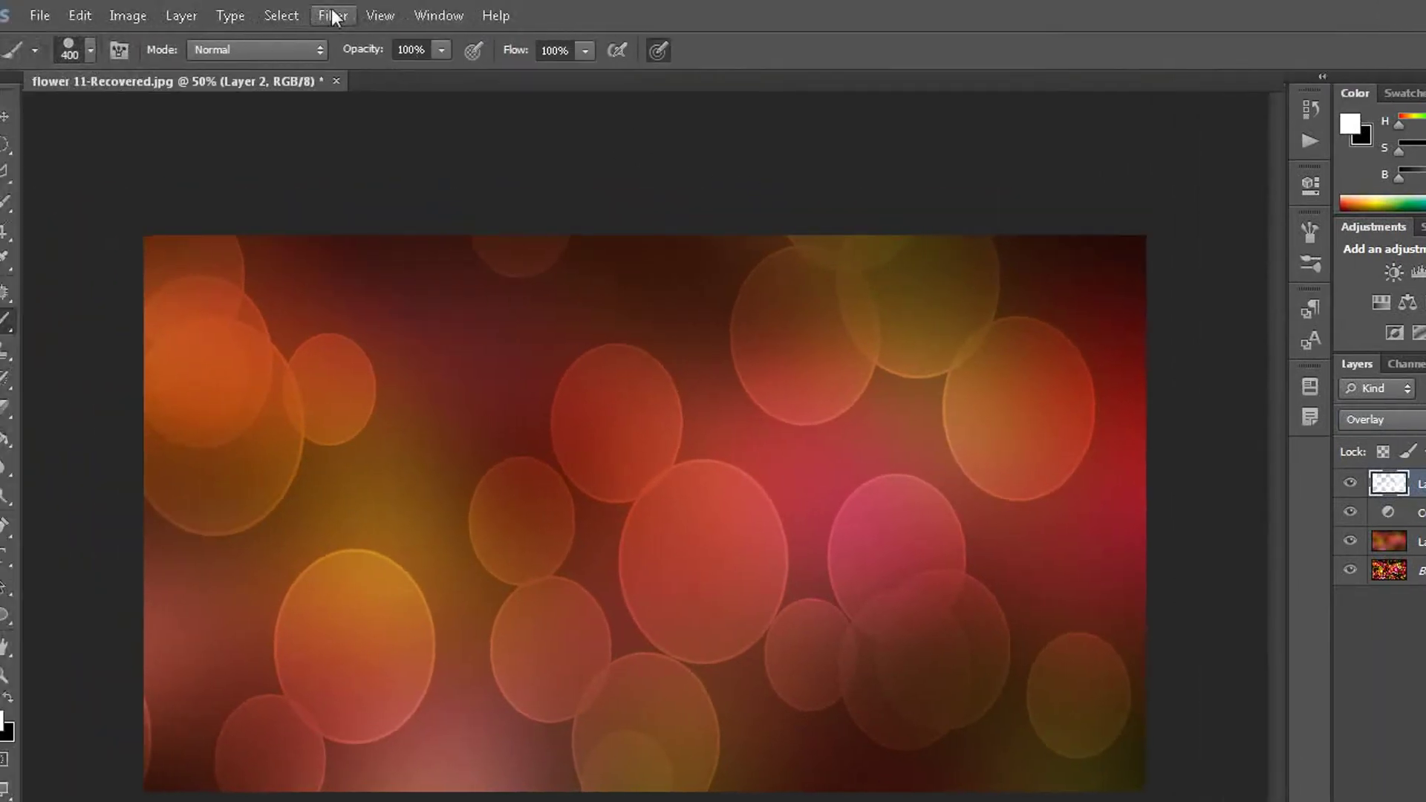
- Apply a 25-pixel Gaussian Blur to the bokeh circles on Layer 2
{"action": "left_click", "coordinate": [354, 15]}
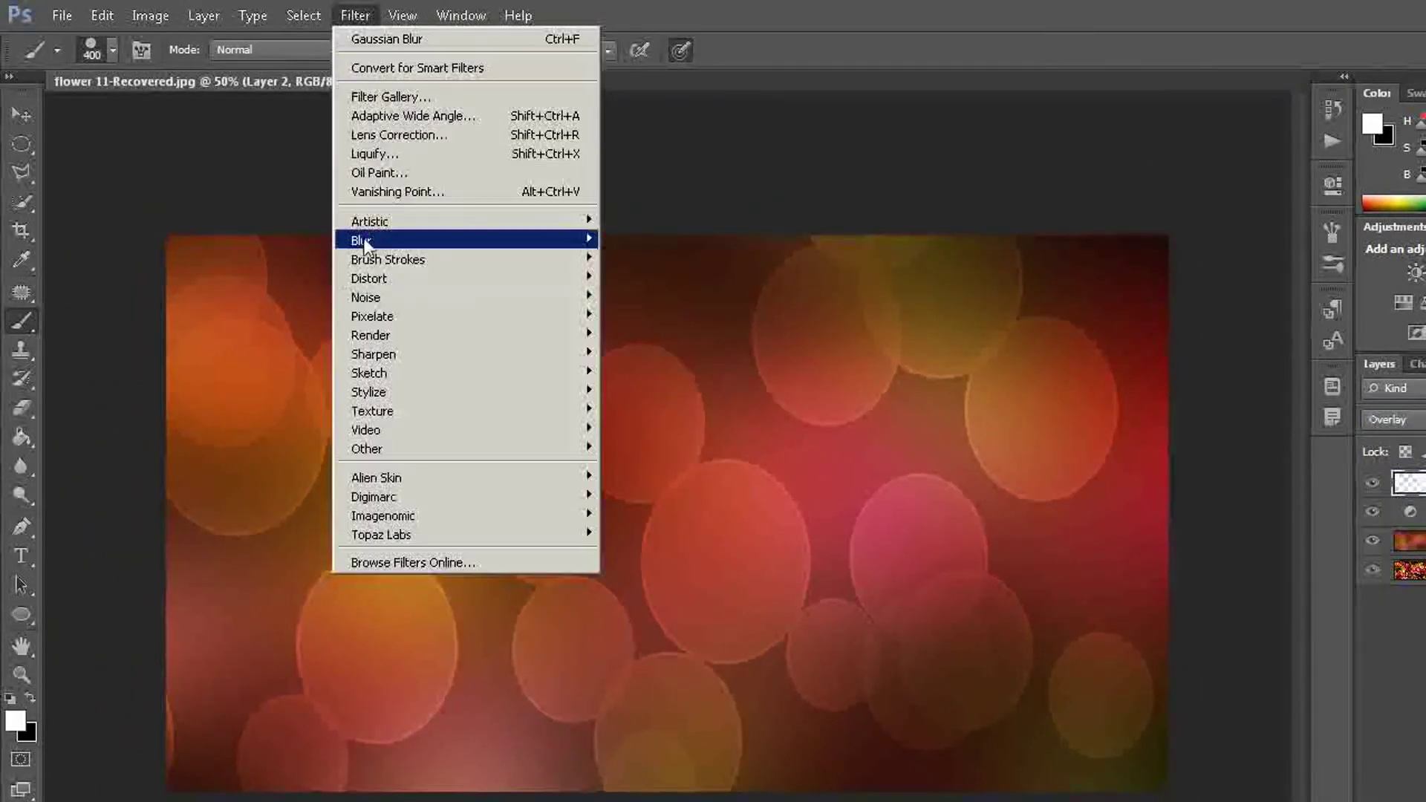
{"action": "mouse_move", "coordinate": [467, 241]}
{"action": "left_click", "coordinate": [645, 380]}
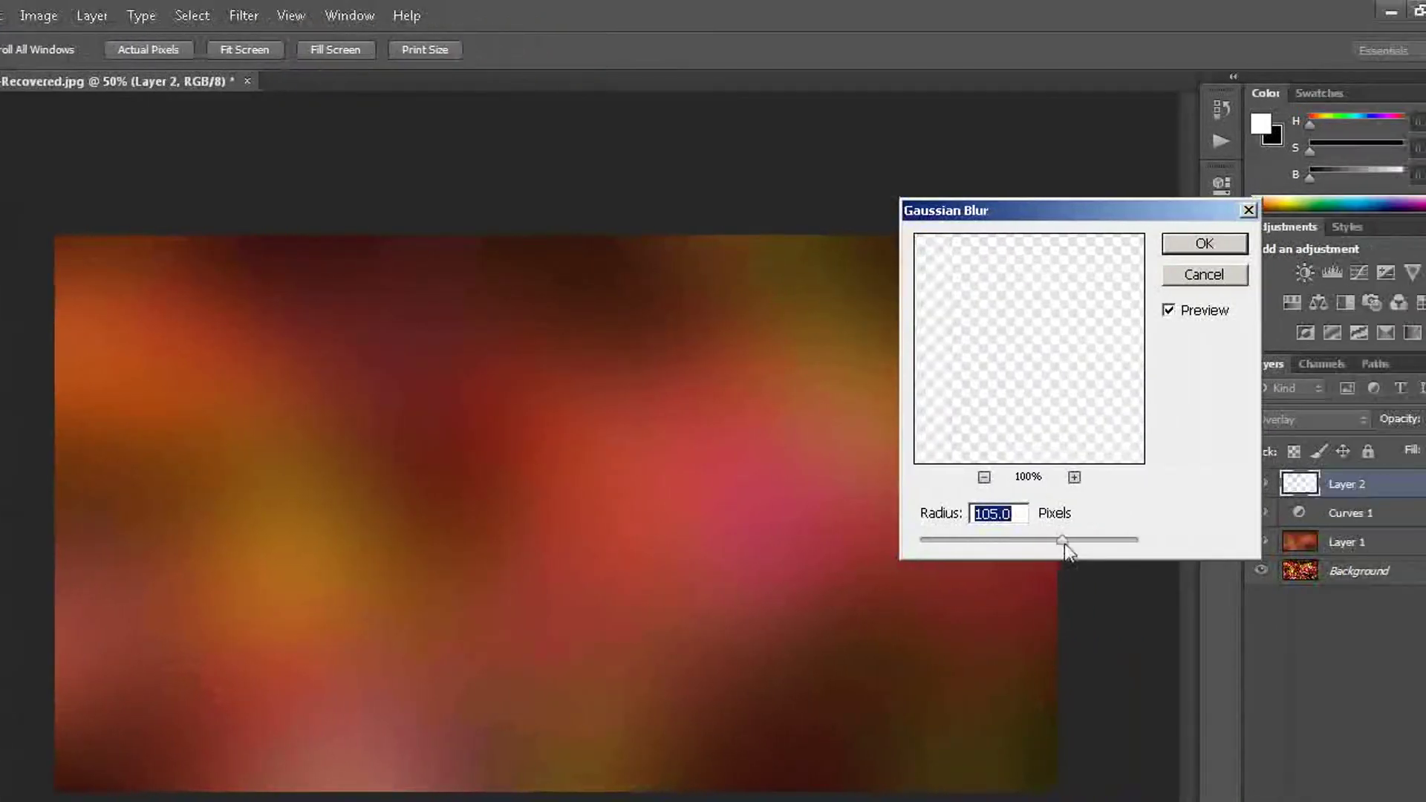
{"action": "left_click_drag", "start_coordinate": [1063, 544], "coordinate": [1026, 540]}
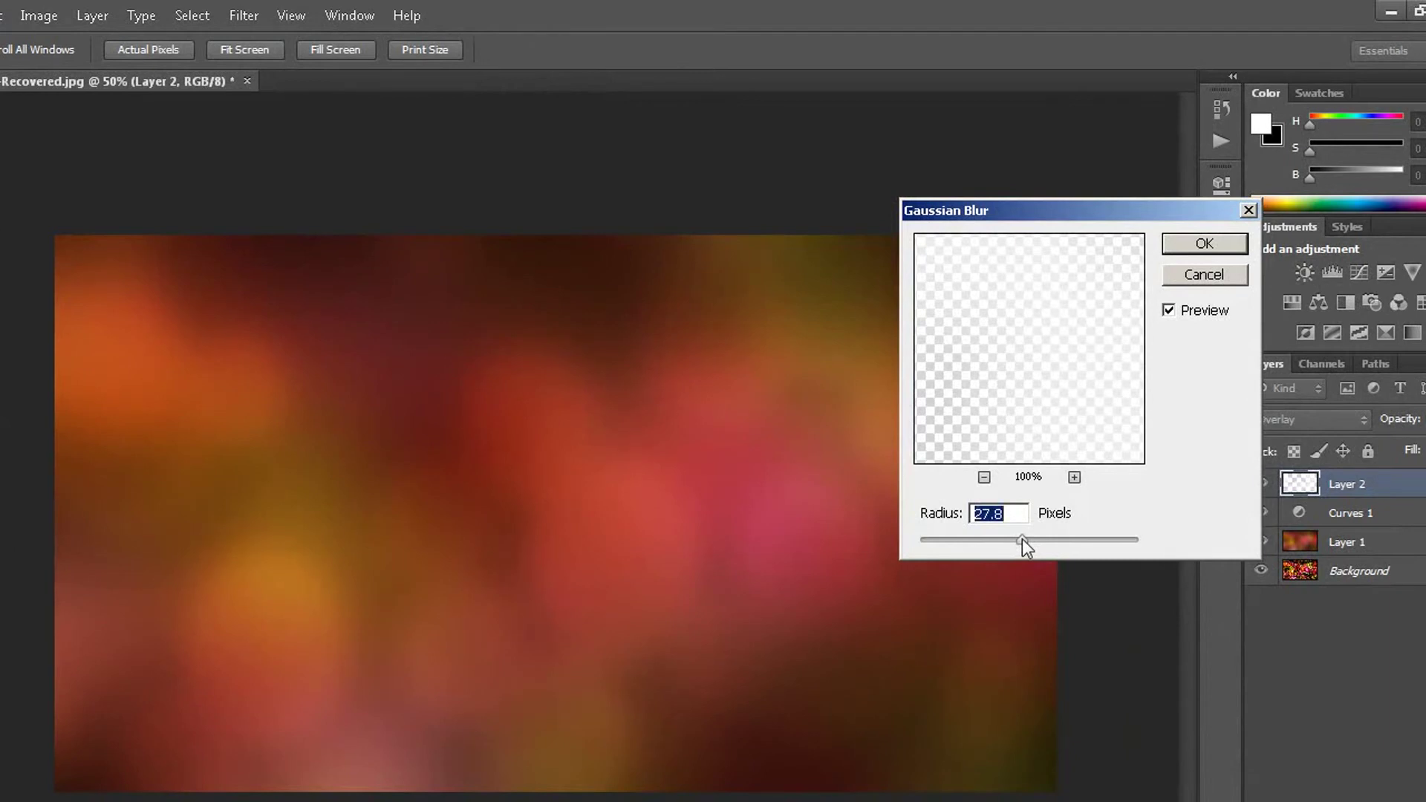
{"action": "type", "text": "5"}
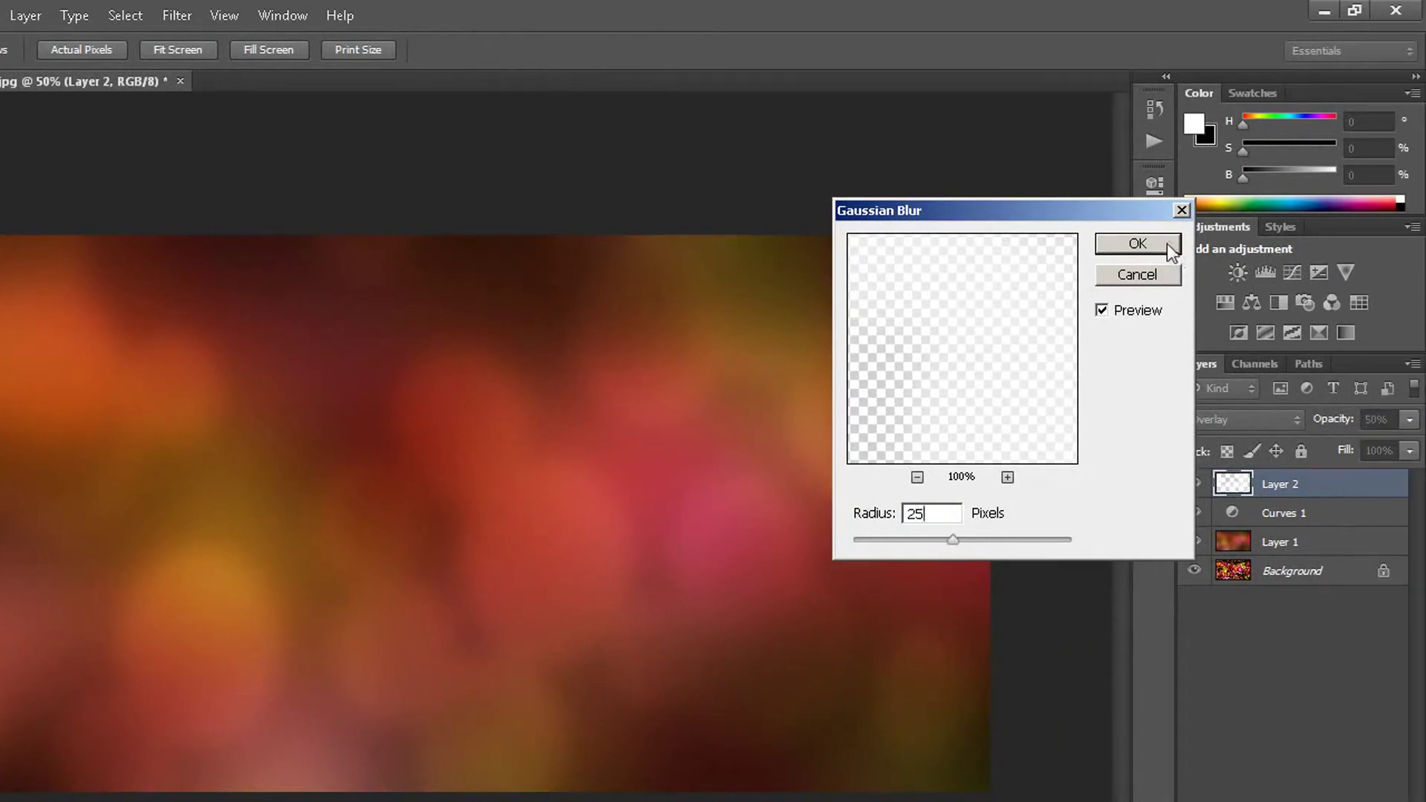
{"action": "left_click", "coordinate": [1166, 244]}
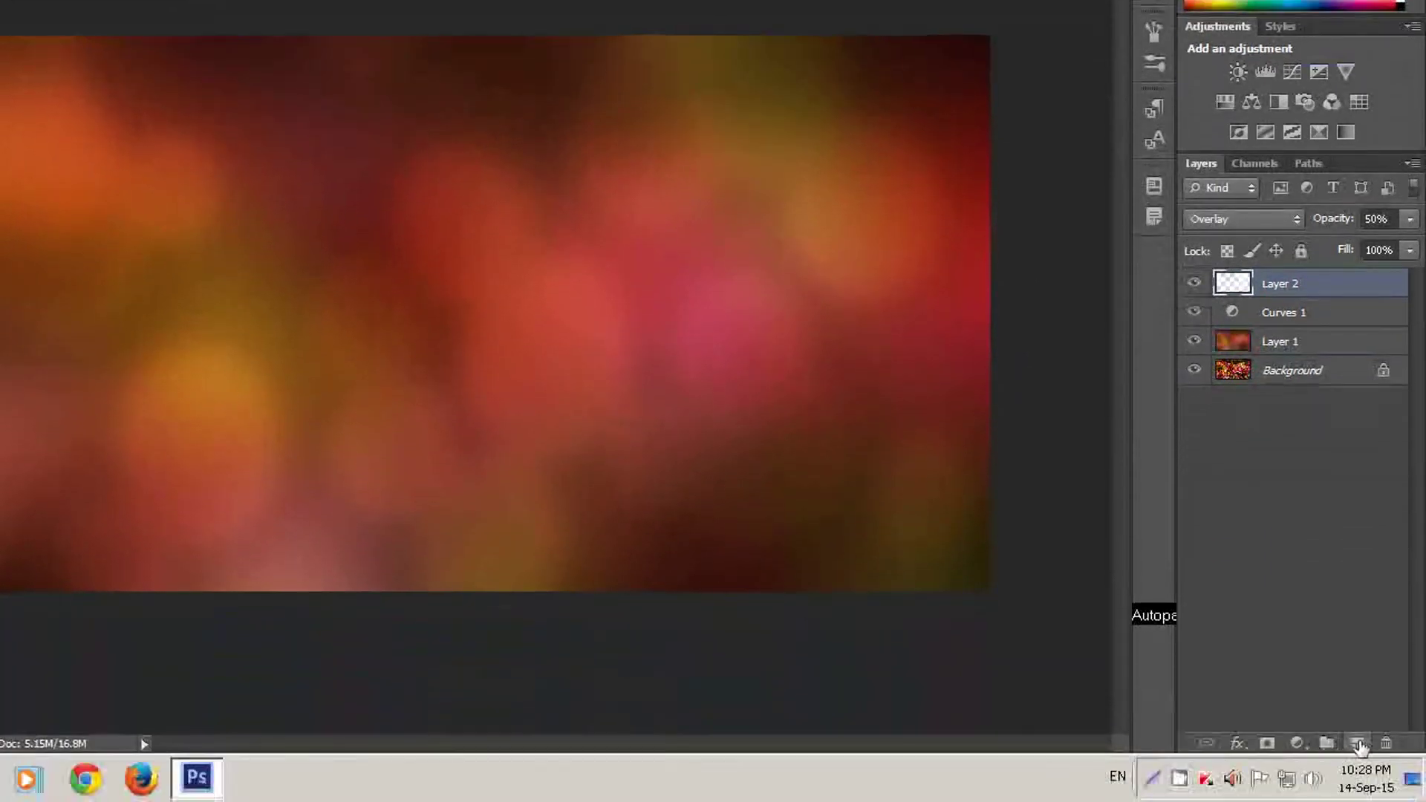
- Add a new Layer 3 and set the brush size to 350 px
{"action": "left_click", "coordinate": [1352, 741]}
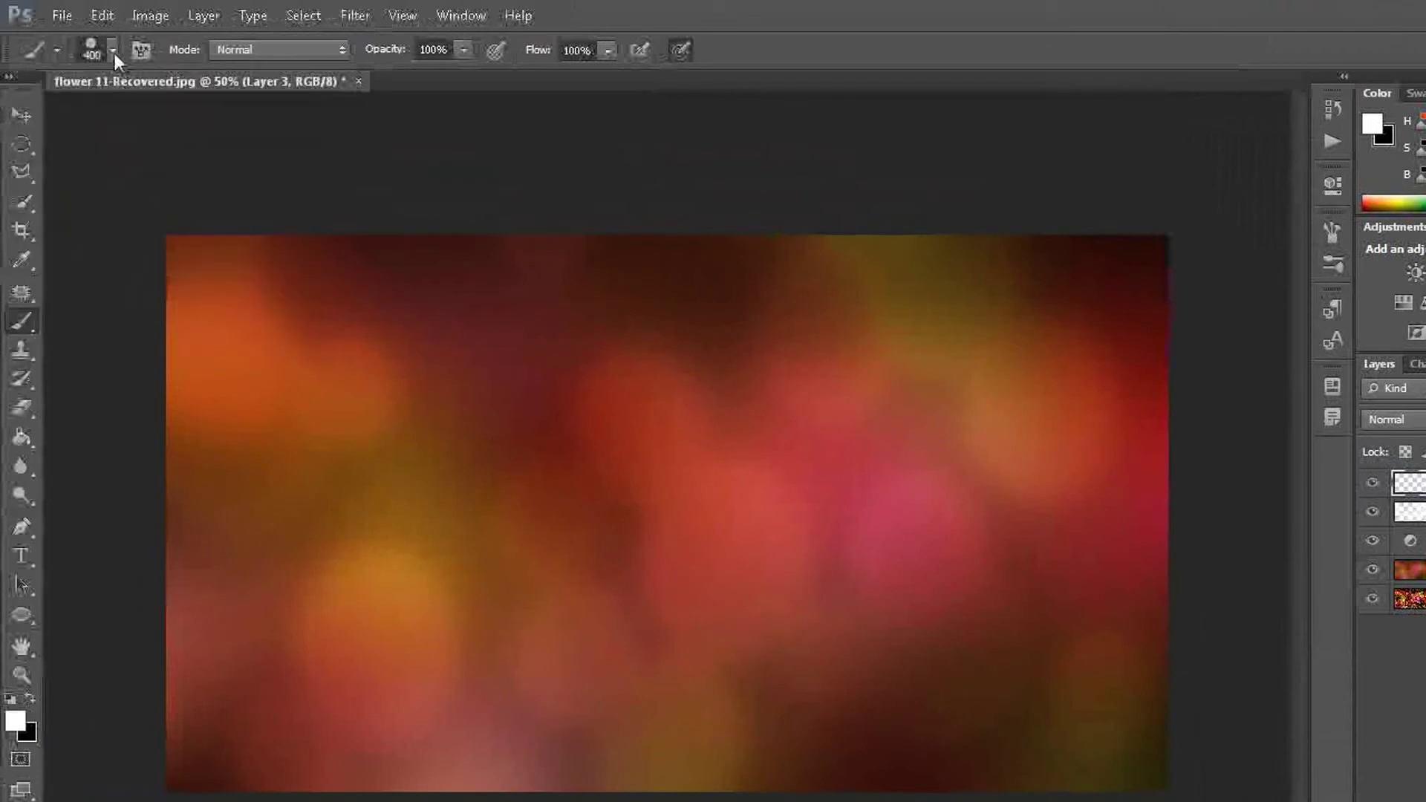
{"action": "left_click", "coordinate": [114, 54]}
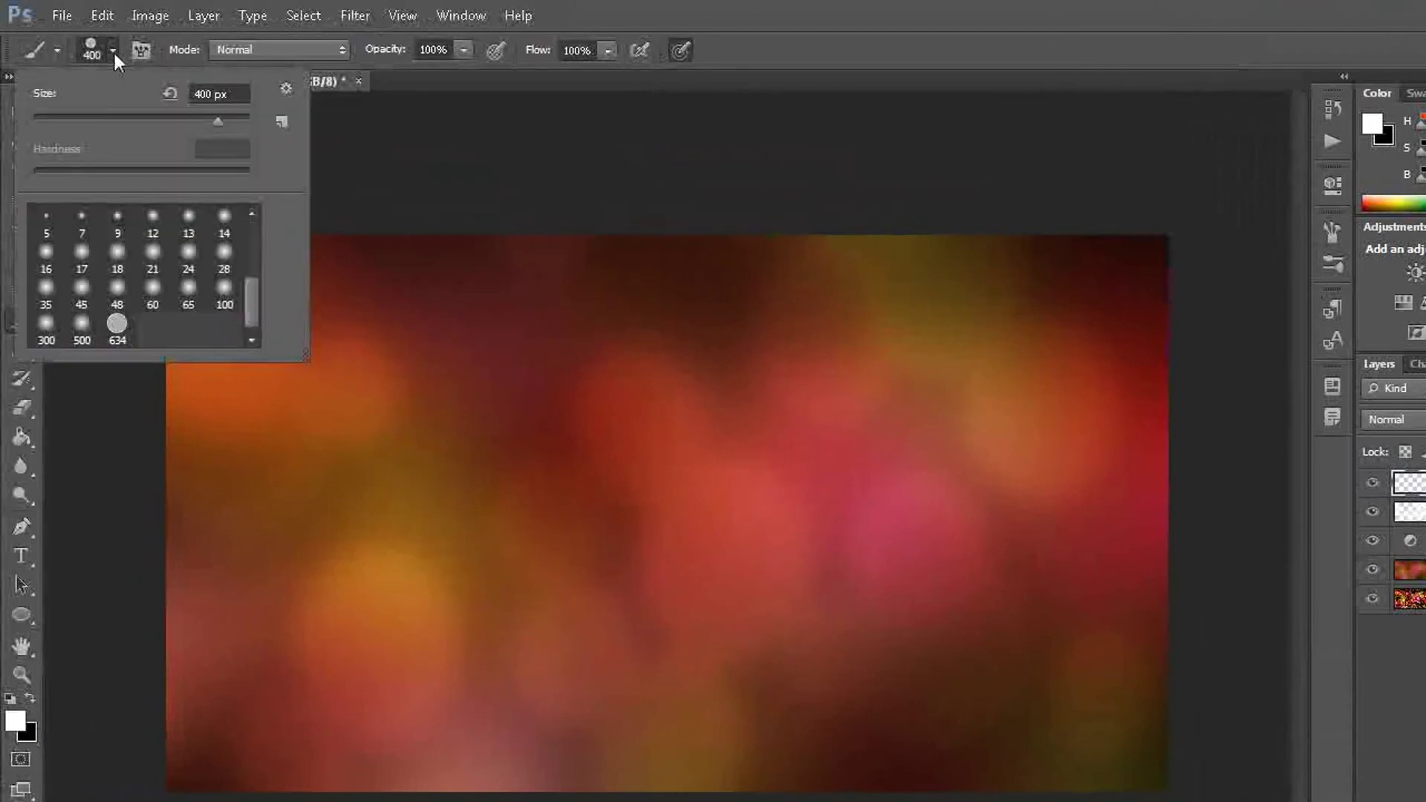
{"action": "left_click", "coordinate": [232, 95]}
{"action": "key", "text": "BackSpace"}
{"action": "key", "text": "BackSpace"}
{"action": "key", "text": "BackSpace"}
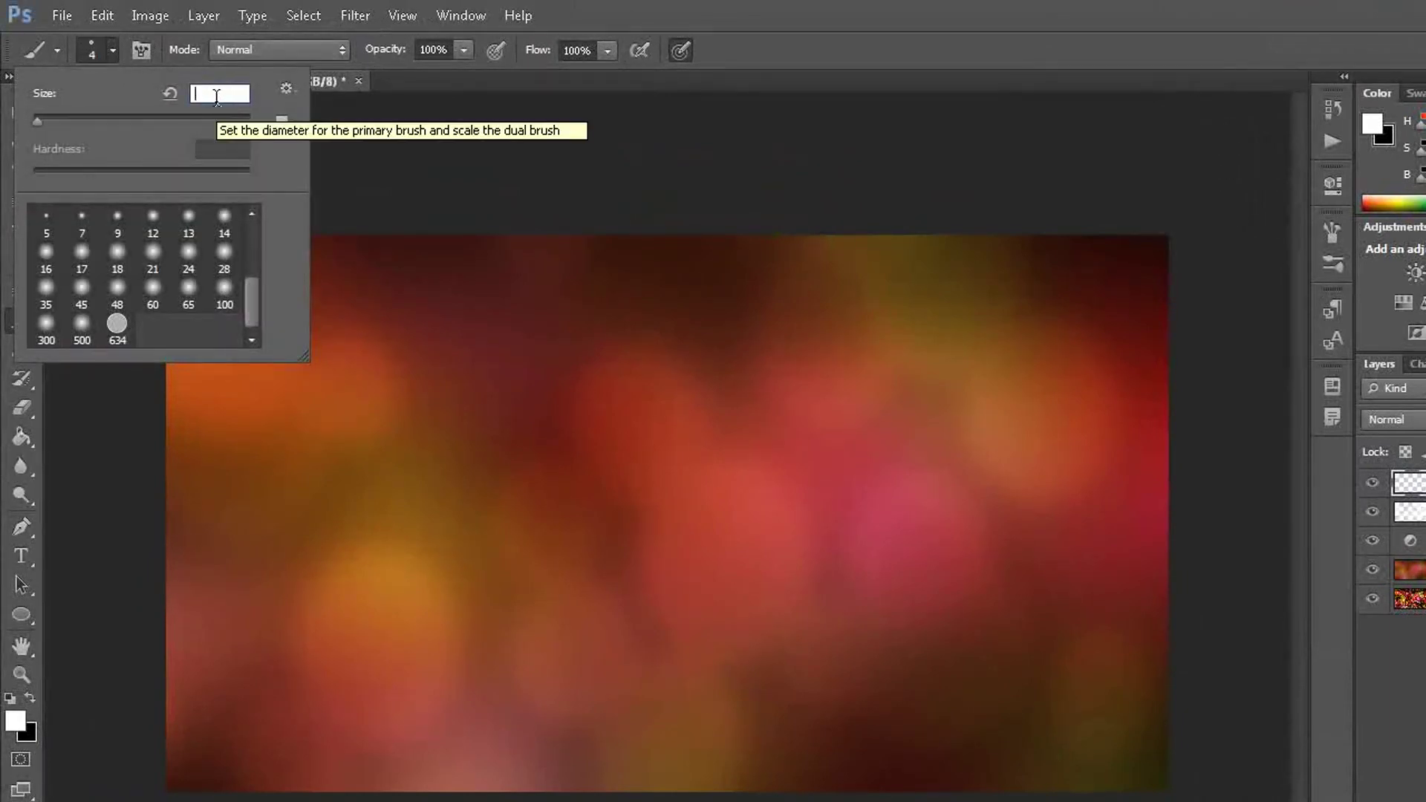
{"action": "type", "text": "350"}
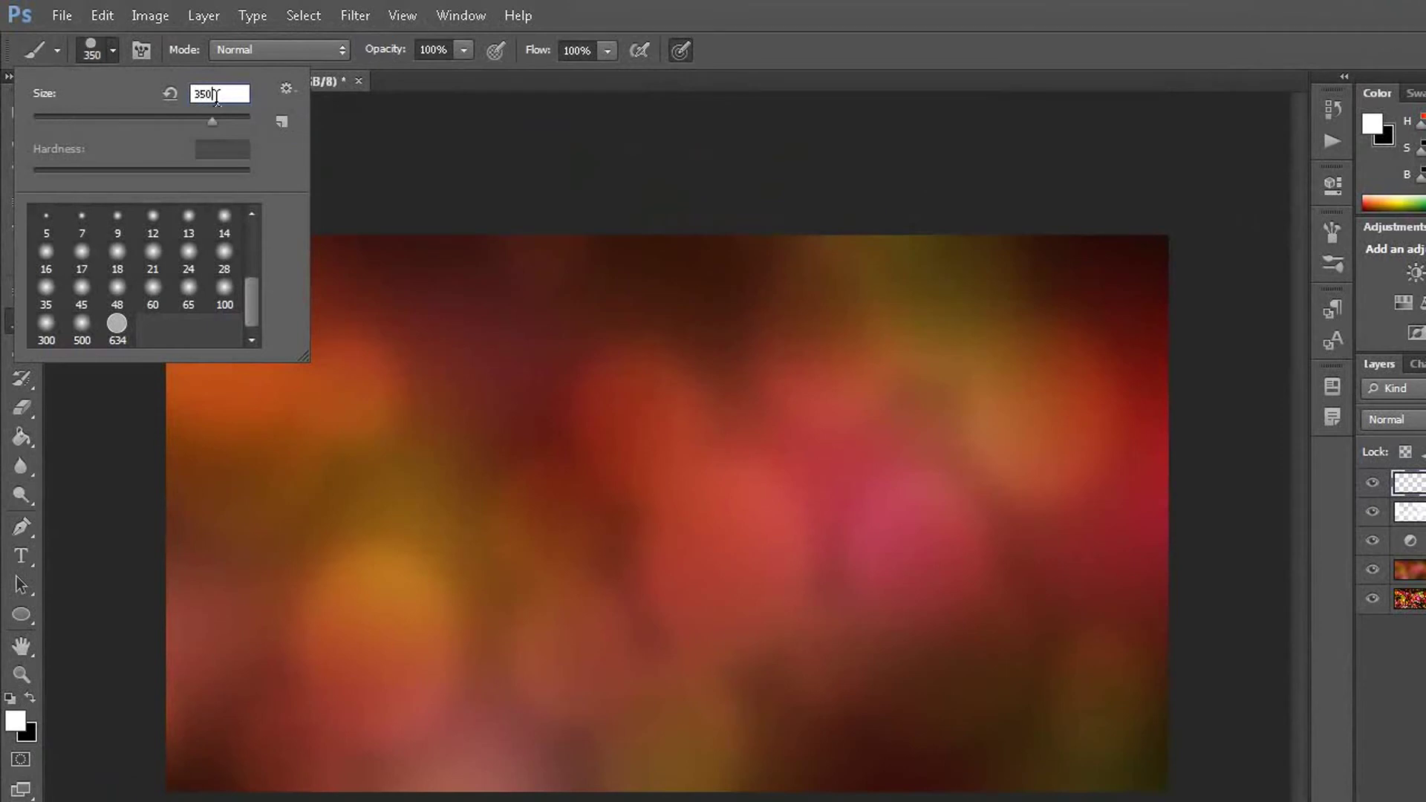
{"action": "key", "text": "Return"}
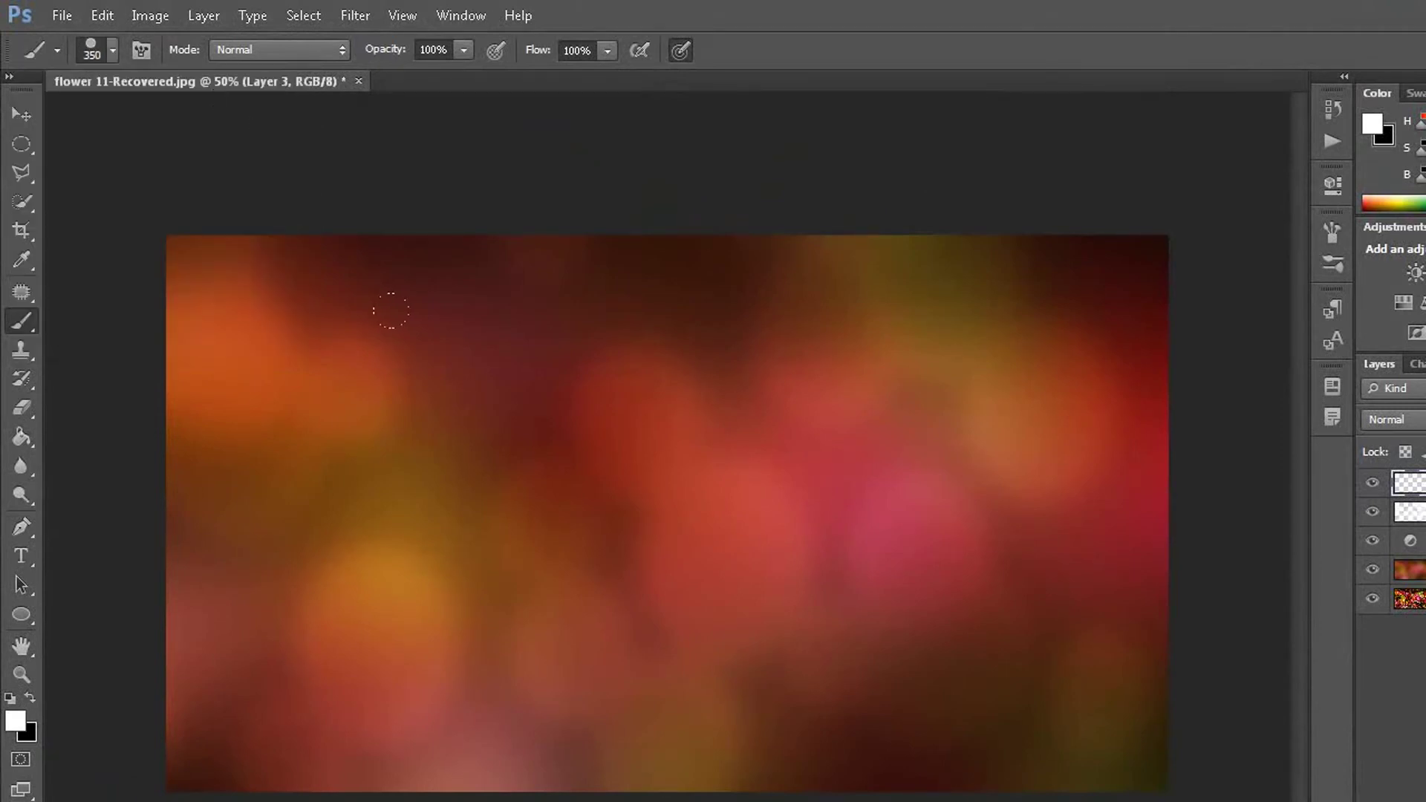
- Stamp about two dozen overlapping bokeh circles over the whole canvas on Layer 3
{"action": "left_click", "coordinate": [228, 371]}
{"action": "left_click", "coordinate": [598, 281]}
{"action": "left_click", "coordinate": [666, 337]}
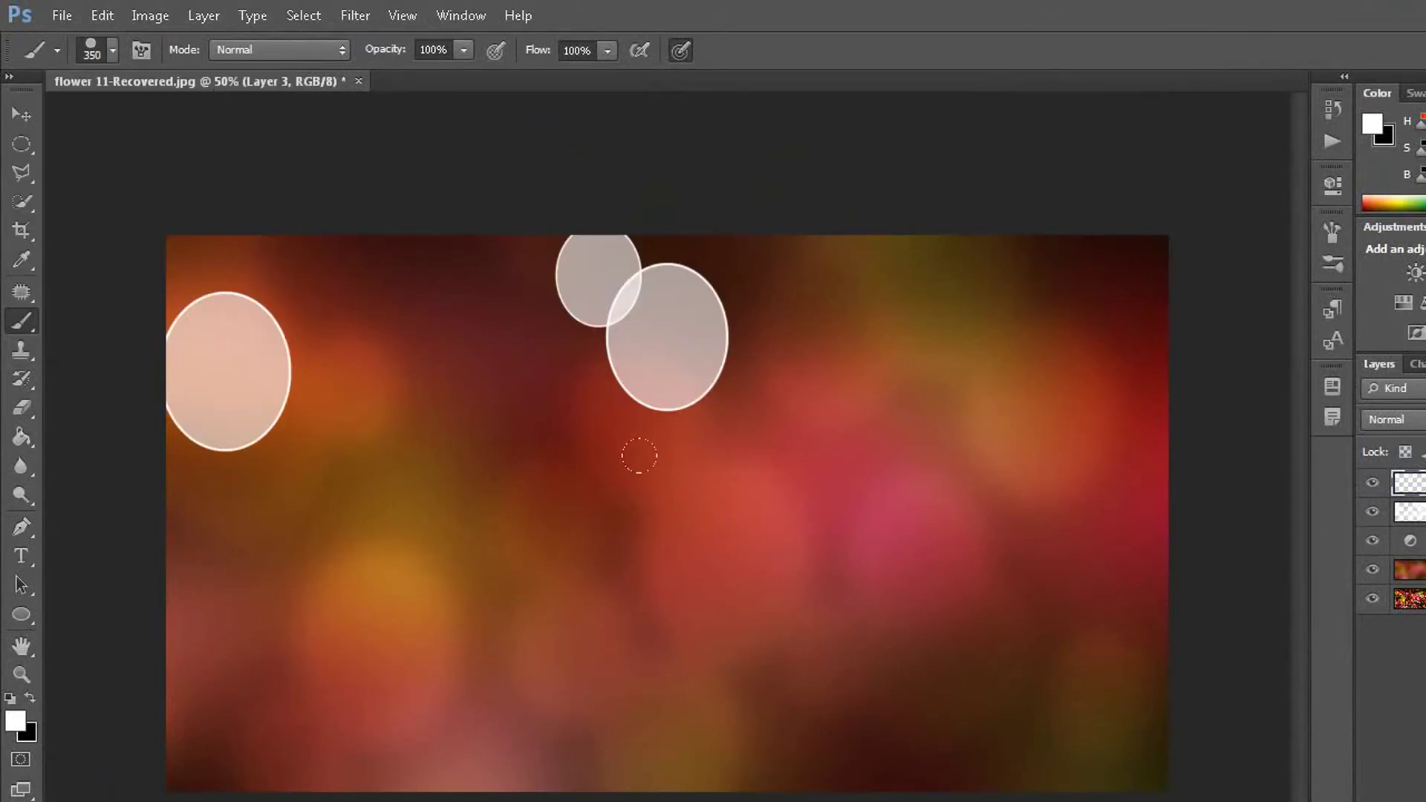
{"action": "left_click", "coordinate": [418, 479]}
{"action": "left_click", "coordinate": [281, 295]}
{"action": "left_click", "coordinate": [610, 505]}
{"action": "left_click", "coordinate": [639, 267]}
{"action": "left_click", "coordinate": [514, 583]}
{"action": "left_click", "coordinate": [687, 398]}
{"action": "left_click", "coordinate": [787, 651]}
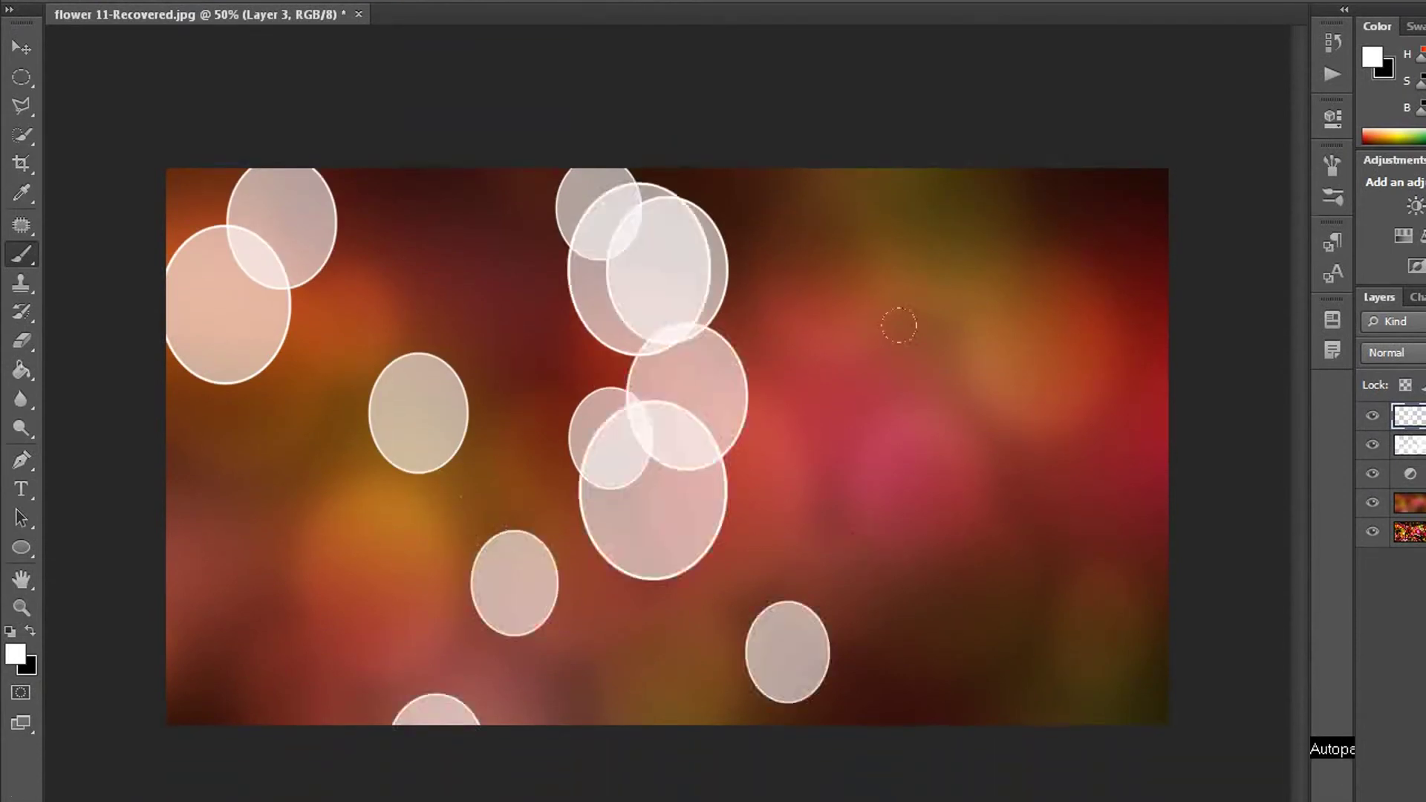
{"action": "left_click", "coordinate": [961, 219]}
{"action": "left_click", "coordinate": [1009, 405]}
{"action": "left_click", "coordinate": [1043, 557]}
{"action": "left_click", "coordinate": [1025, 650]}
{"action": "left_click", "coordinate": [808, 210]}
{"action": "left_click", "coordinate": [273, 405]}
{"action": "left_click", "coordinate": [451, 485]}
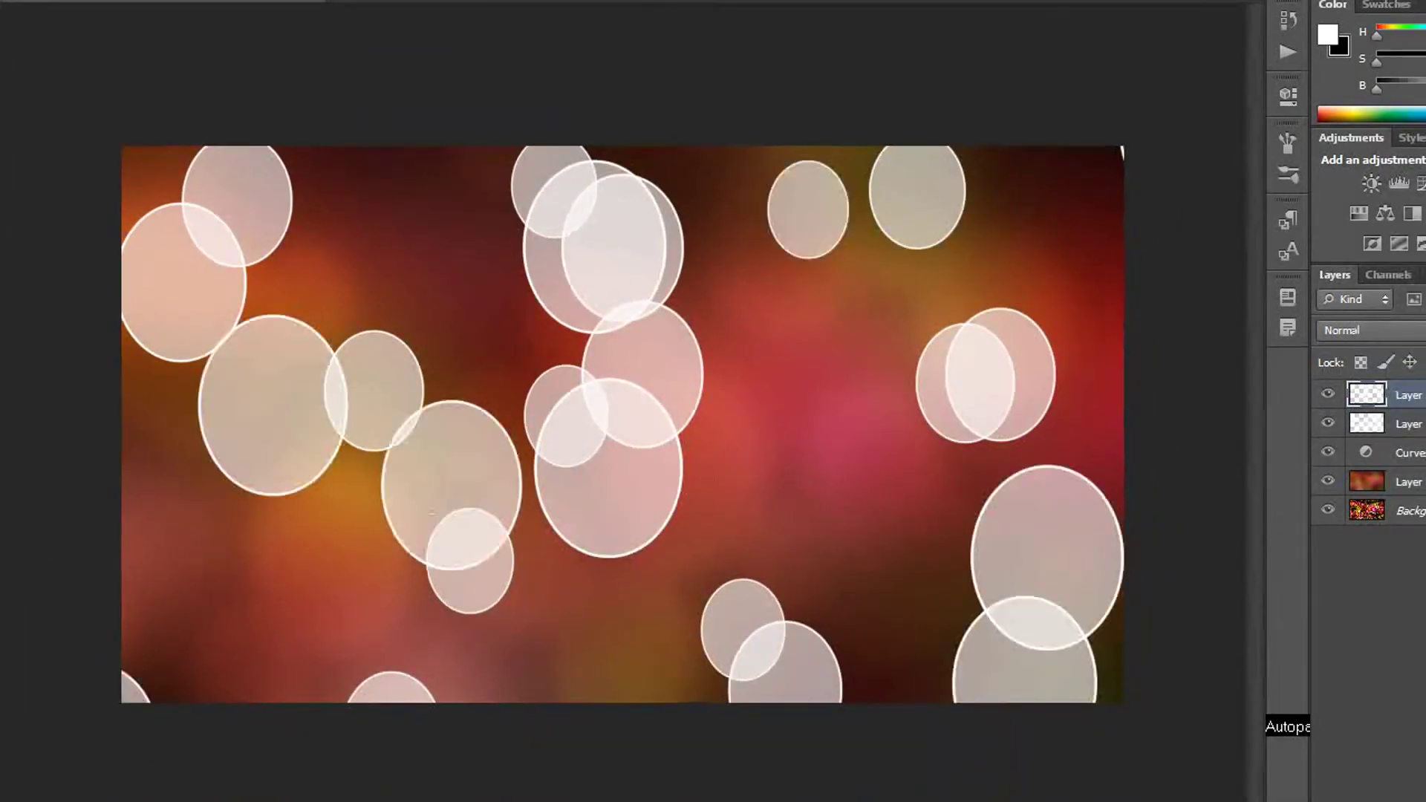
{"action": "left_click", "coordinate": [689, 489]}
{"action": "left_click", "coordinate": [947, 366]}
{"action": "left_click", "coordinate": [940, 196]}
{"action": "left_click", "coordinate": [914, 484]}
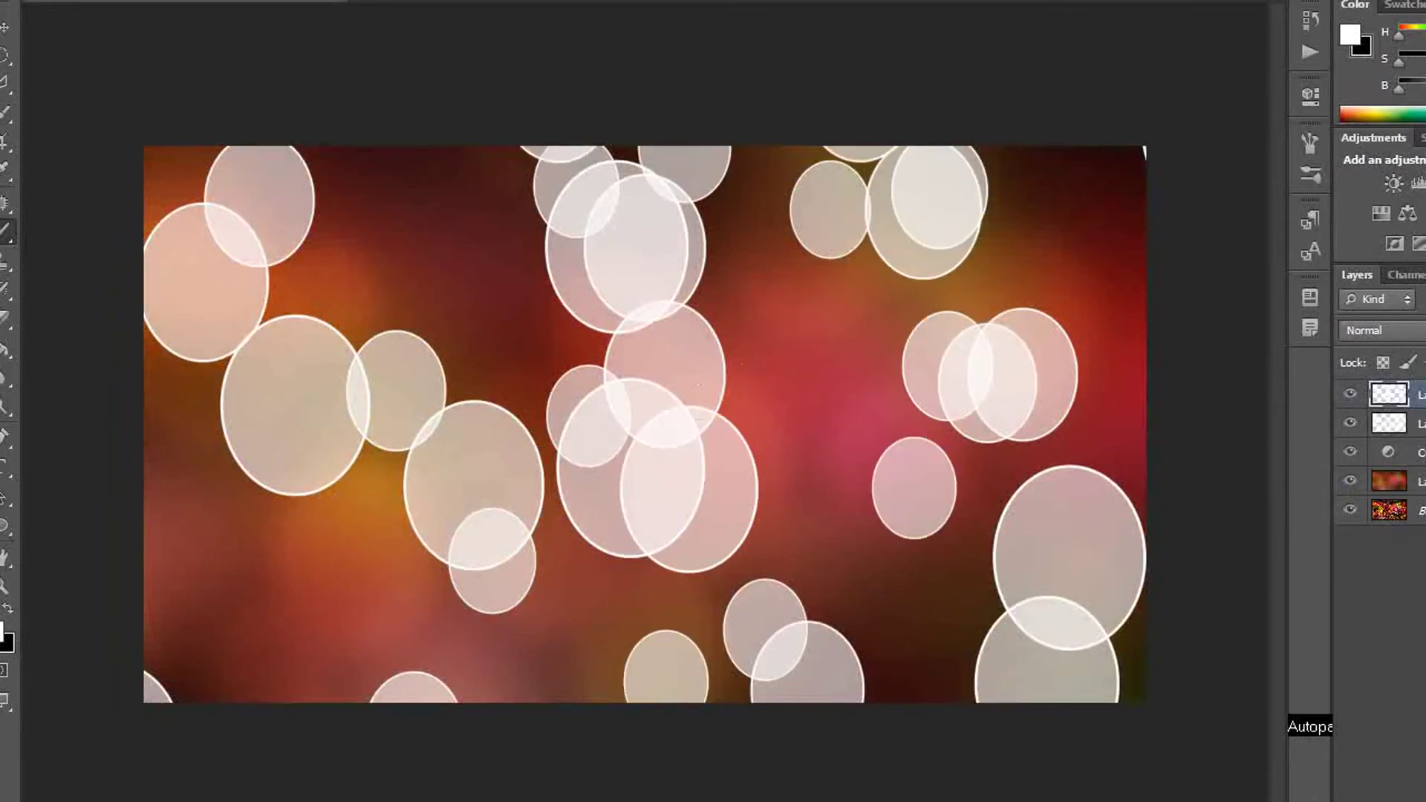
{"action": "left_click", "coordinate": [245, 282]}
{"action": "left_click", "coordinate": [329, 617]}
{"action": "left_click", "coordinate": [446, 189]}
{"action": "left_click", "coordinate": [811, 418]}
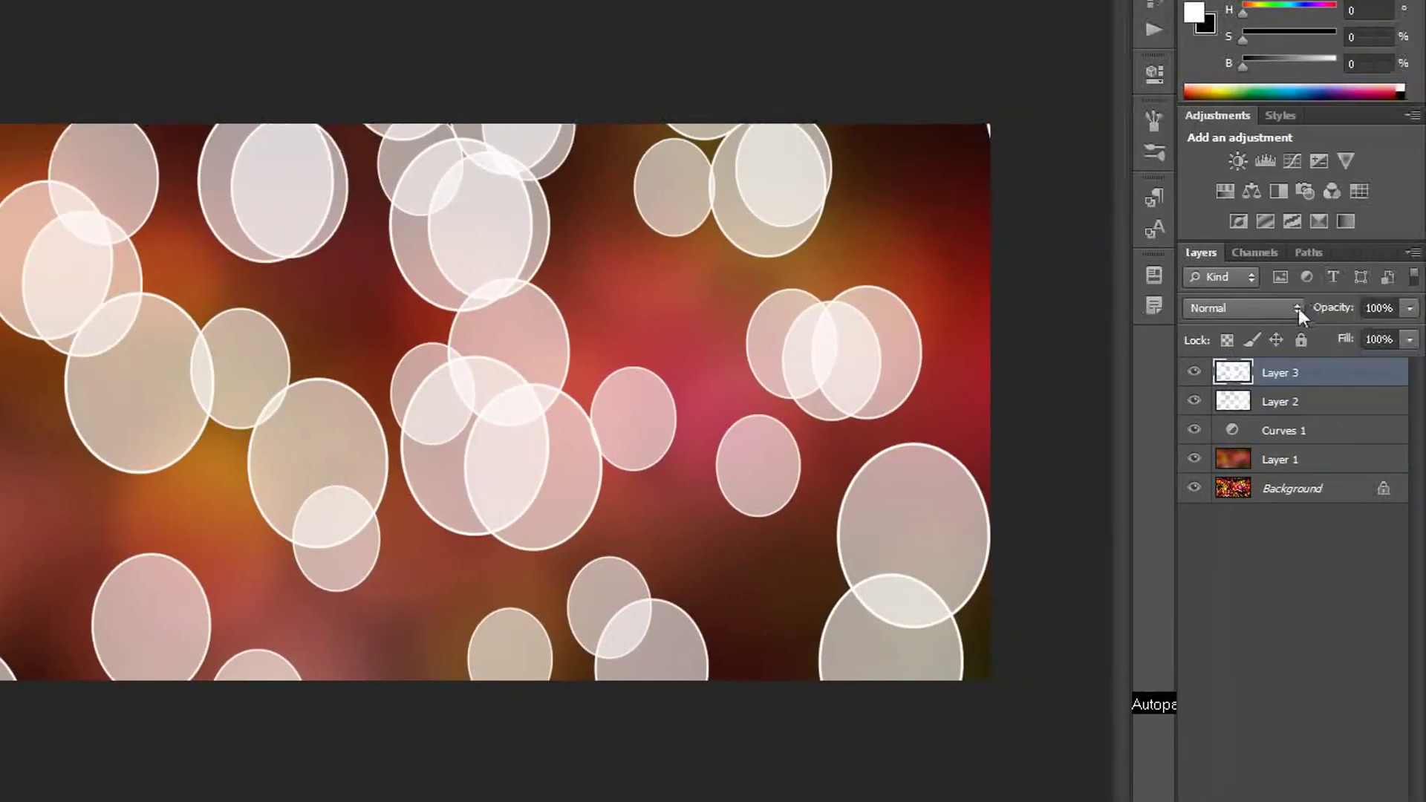
- Set Layer 3's blend mode to Overlay and its opacity to about 56%
{"action": "left_click", "coordinate": [1298, 309]}
{"action": "left_click", "coordinate": [1209, 211]}
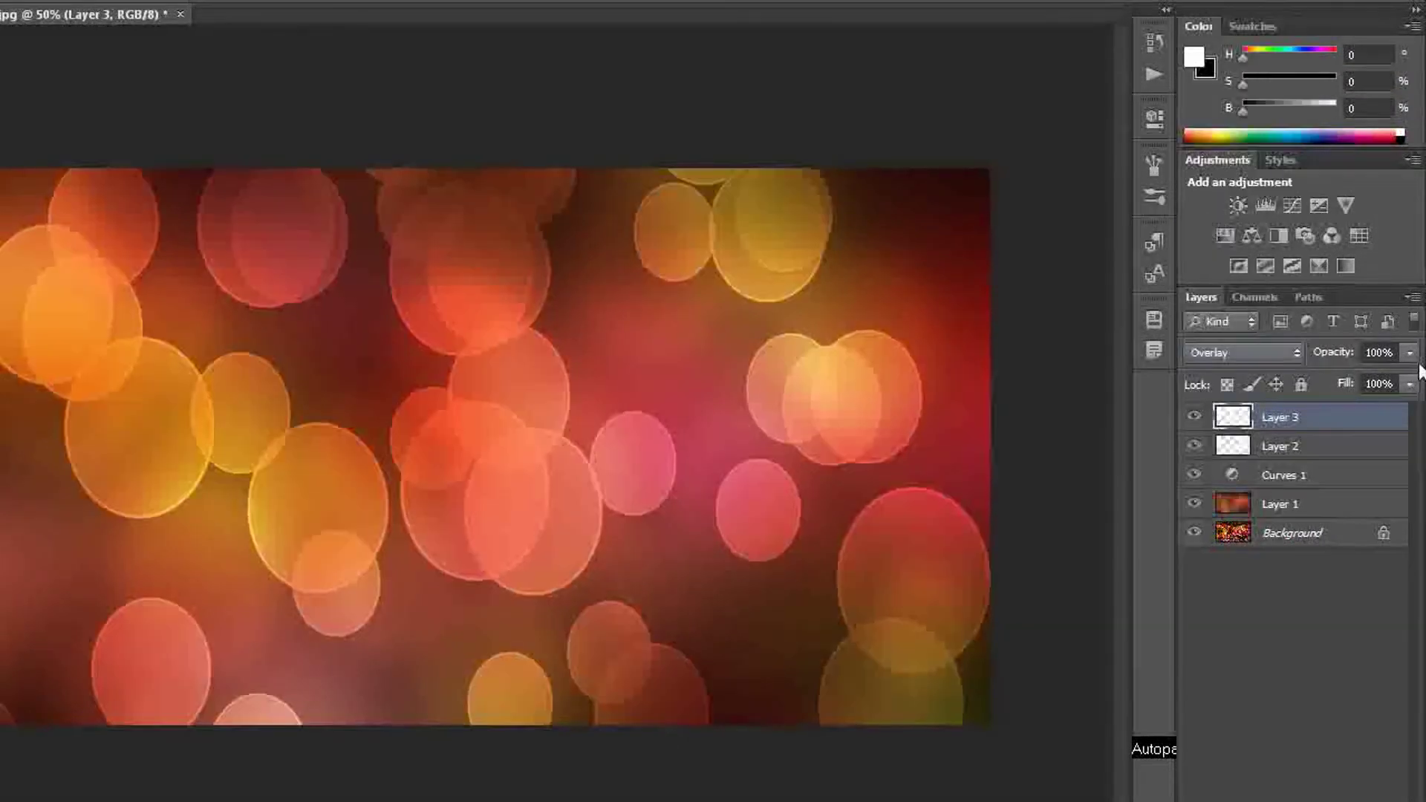
{"action": "left_click", "coordinate": [1409, 353]}
{"action": "left_click", "coordinate": [1359, 375]}
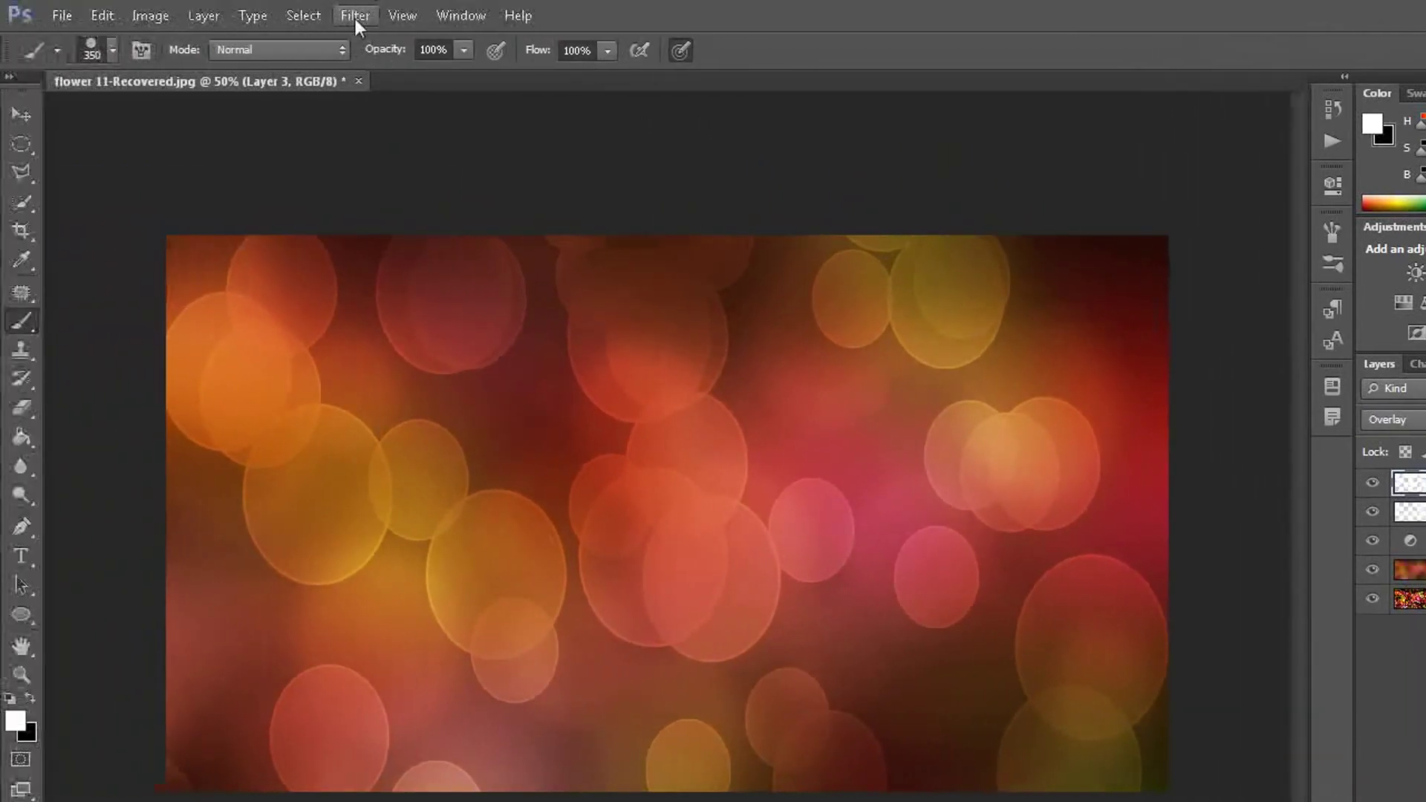
- Apply an 8-pixel Gaussian Blur to Layer 3's bokeh circles
{"action": "left_click", "coordinate": [355, 19]}
{"action": "mouse_move", "coordinate": [361, 241]}
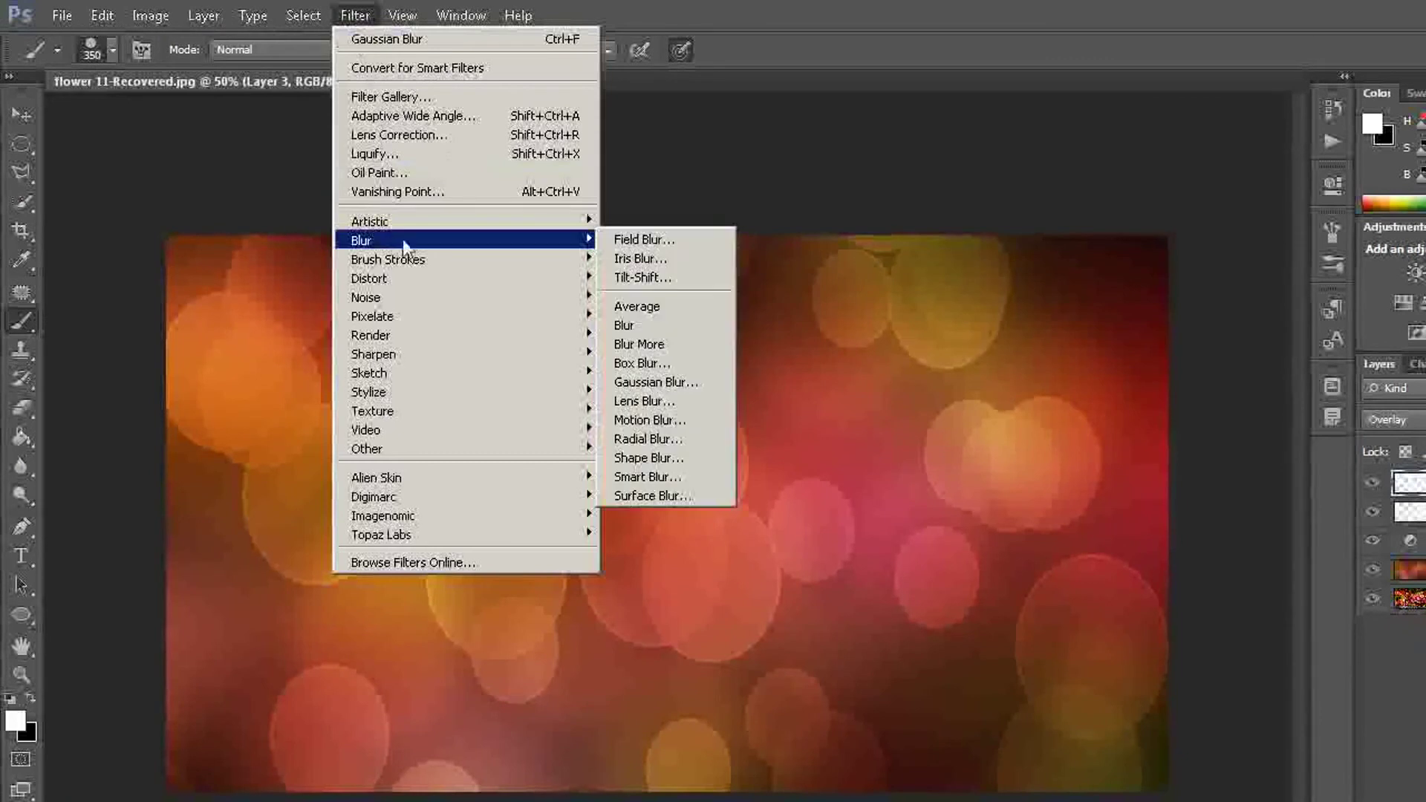
{"action": "left_click", "coordinate": [638, 383]}
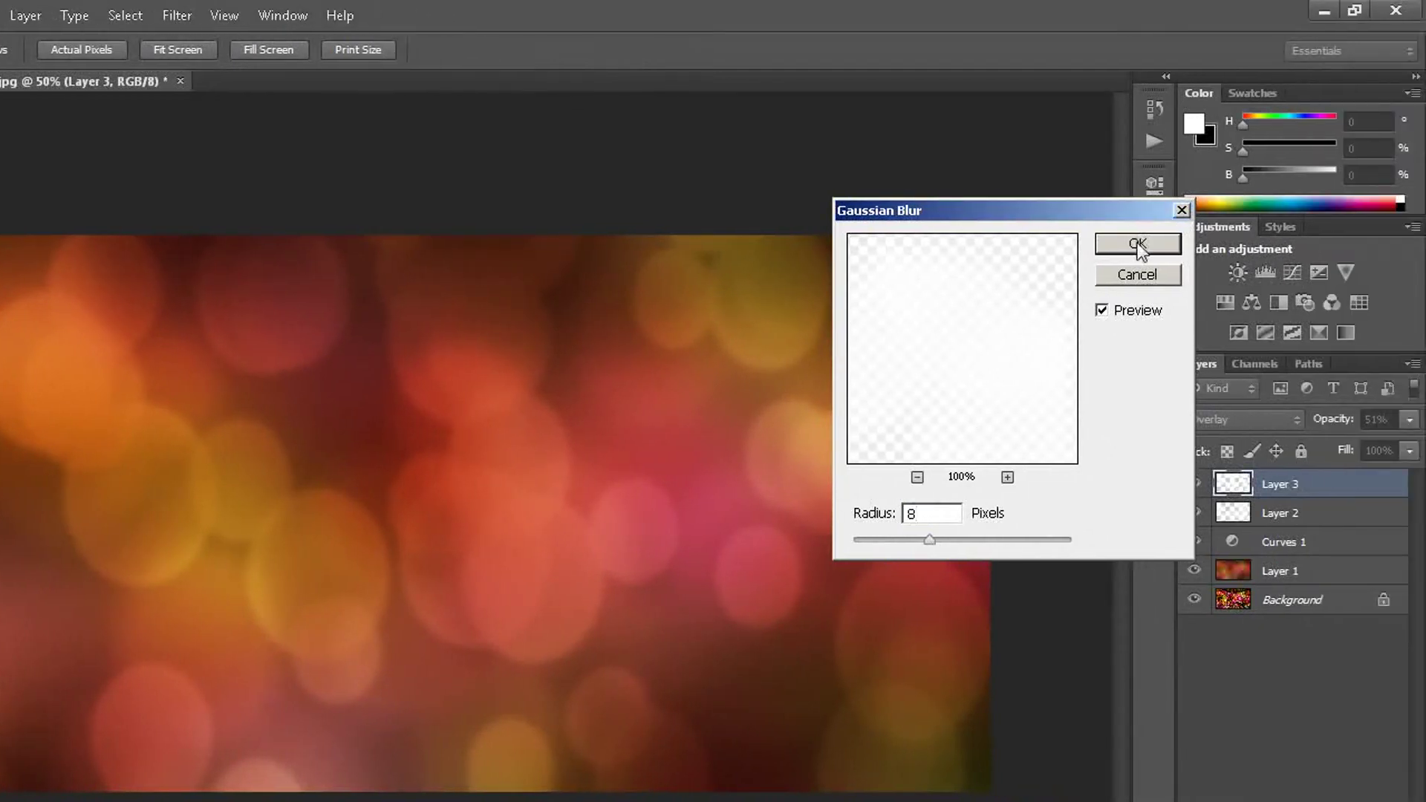
{"action": "left_click", "coordinate": [1136, 242]}
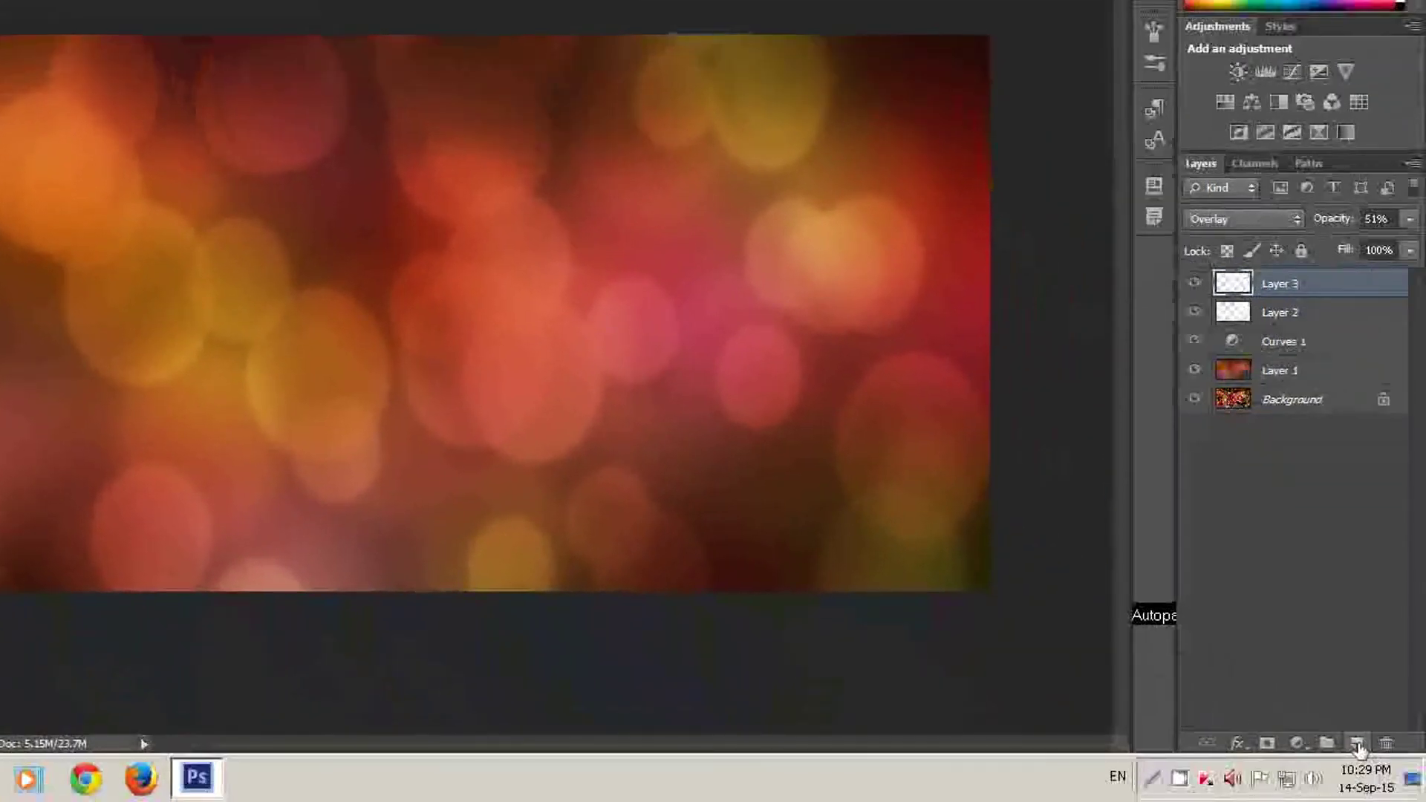
- Add a new Layer 4 and change the brush size from 350 to 250 px
{"action": "left_click", "coordinate": [1378, 765]}
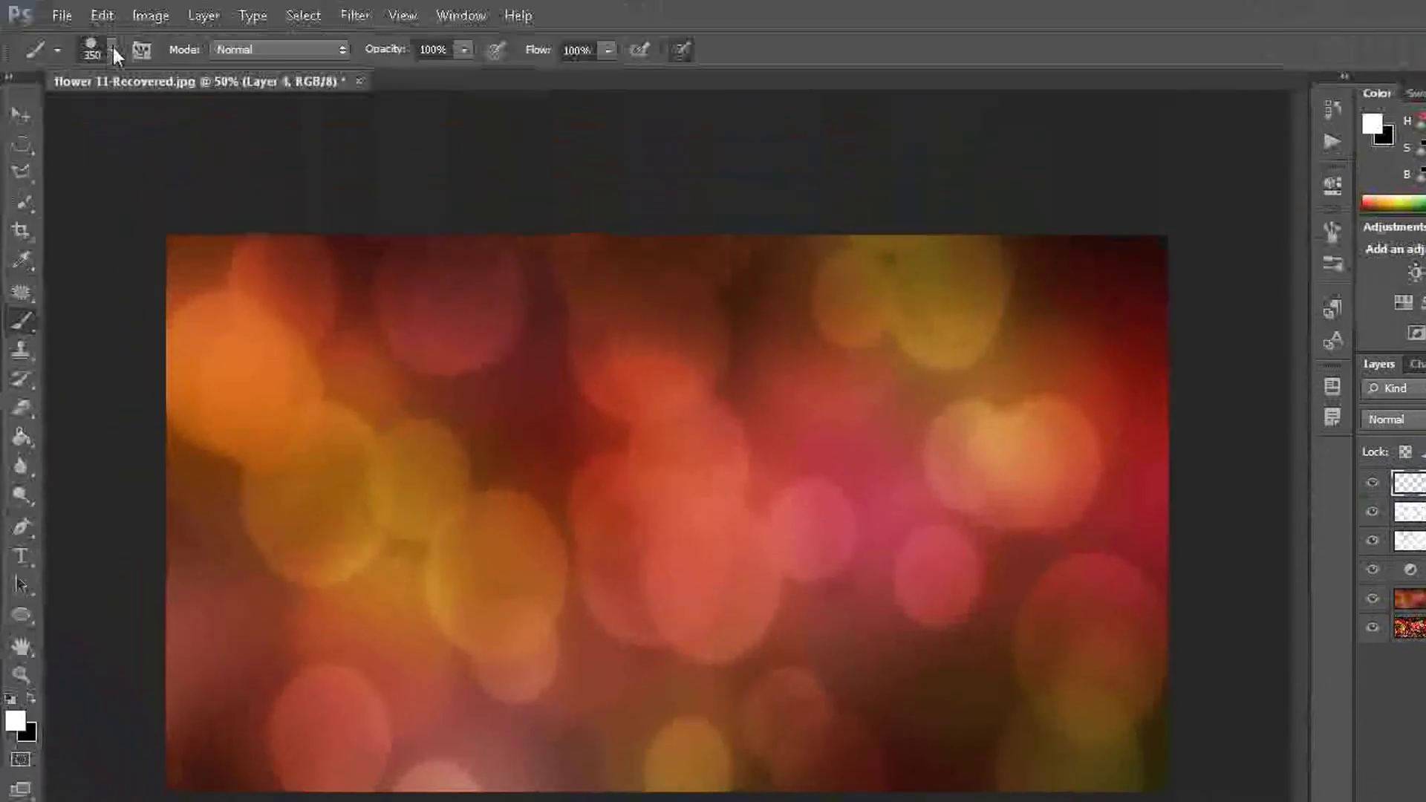
{"action": "left_click", "coordinate": [113, 47]}
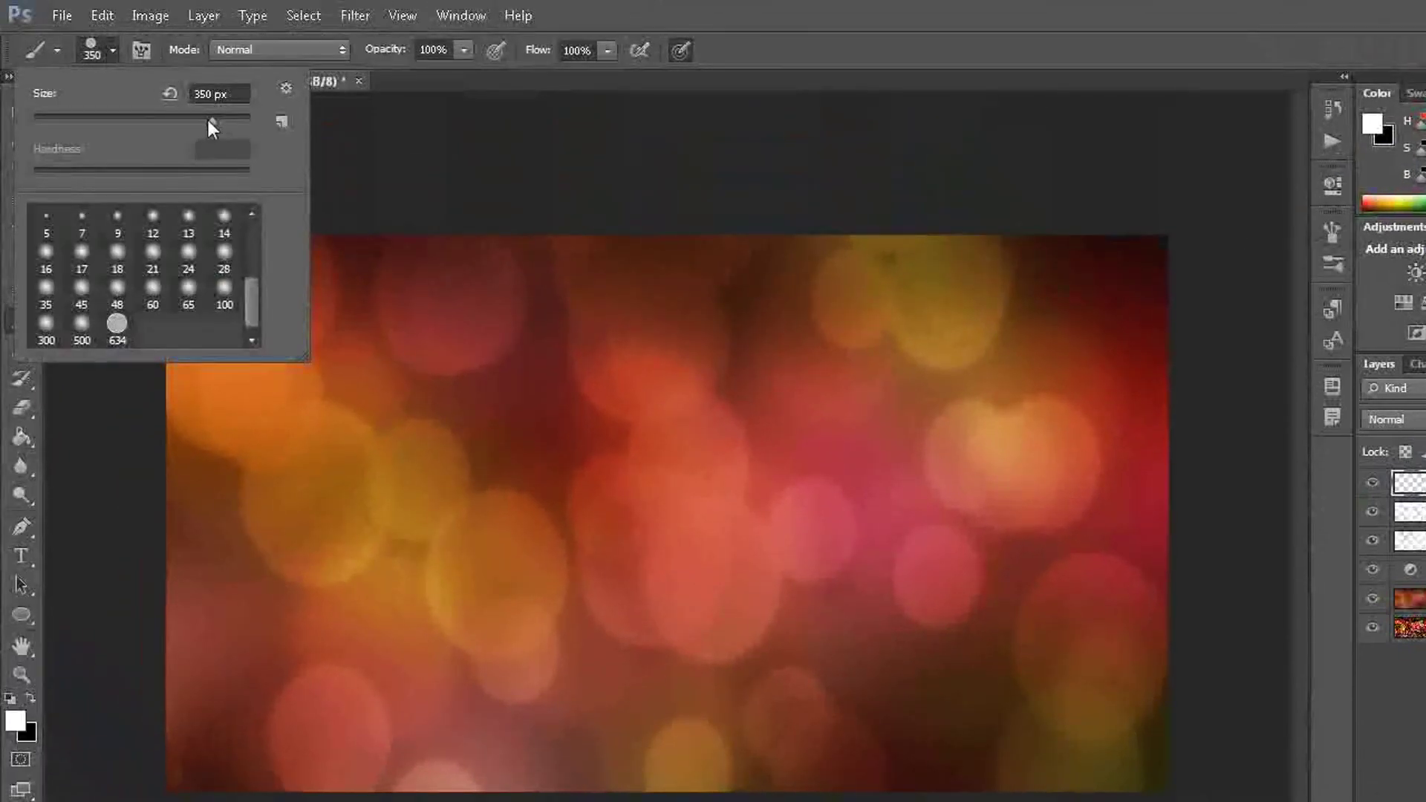
{"action": "left_click", "coordinate": [230, 93]}
{"action": "key", "text": "BackSpace"}
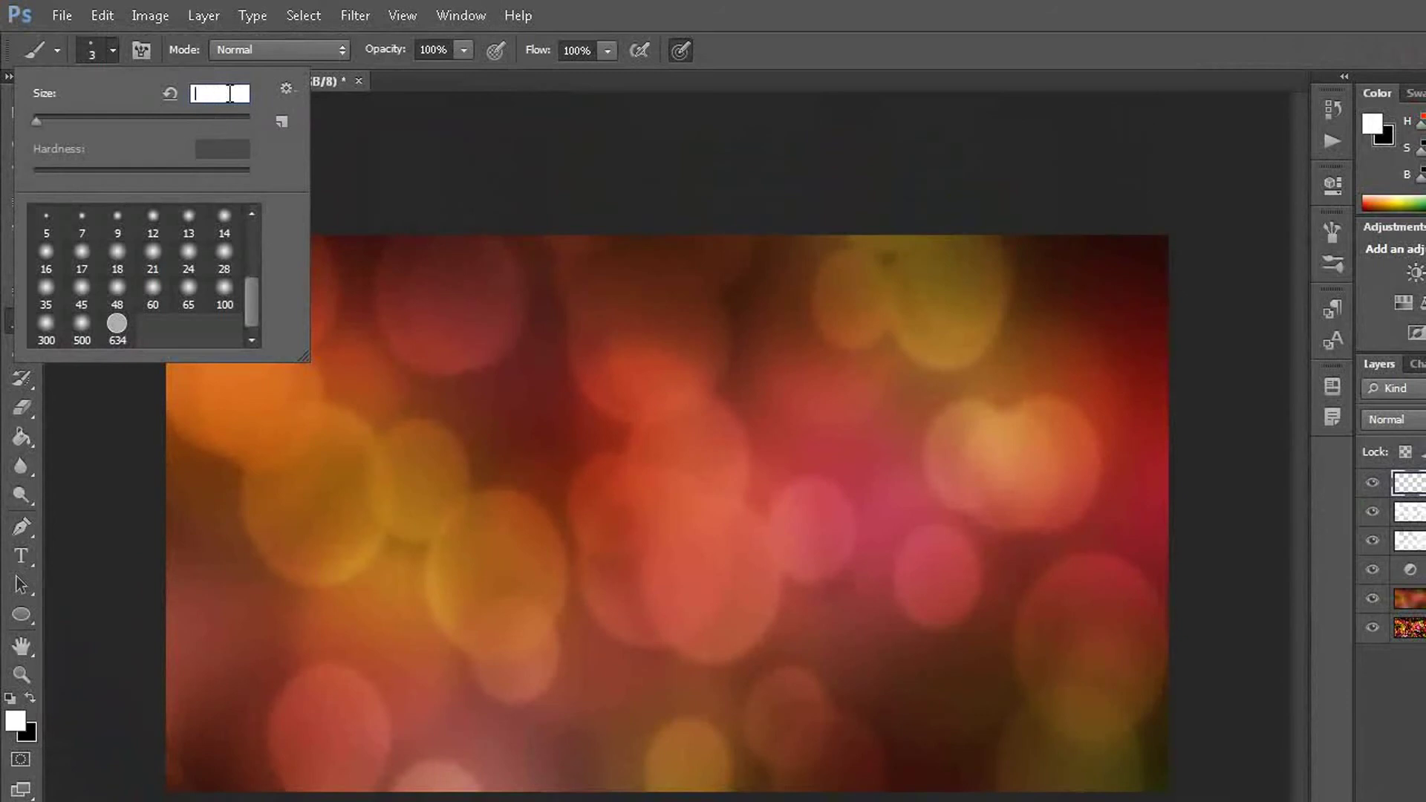
{"action": "type", "text": "250"}
{"action": "key", "text": "Return"}
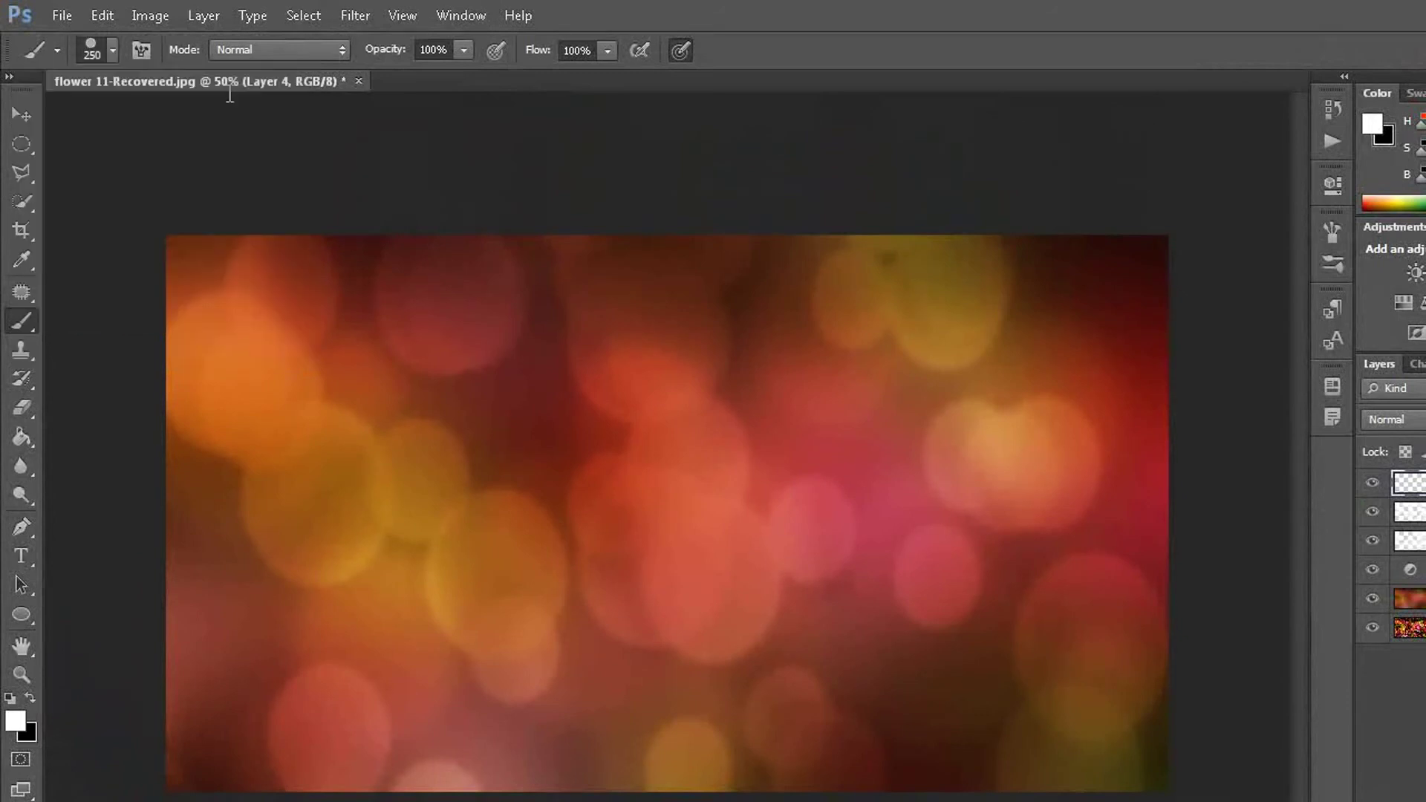
- Paint a scatter of pale 250 px bokeh circles across the whole canvas on Layer 4
{"action": "left_click_drag", "start_coordinate": [306, 295], "coordinate": [387, 335]}
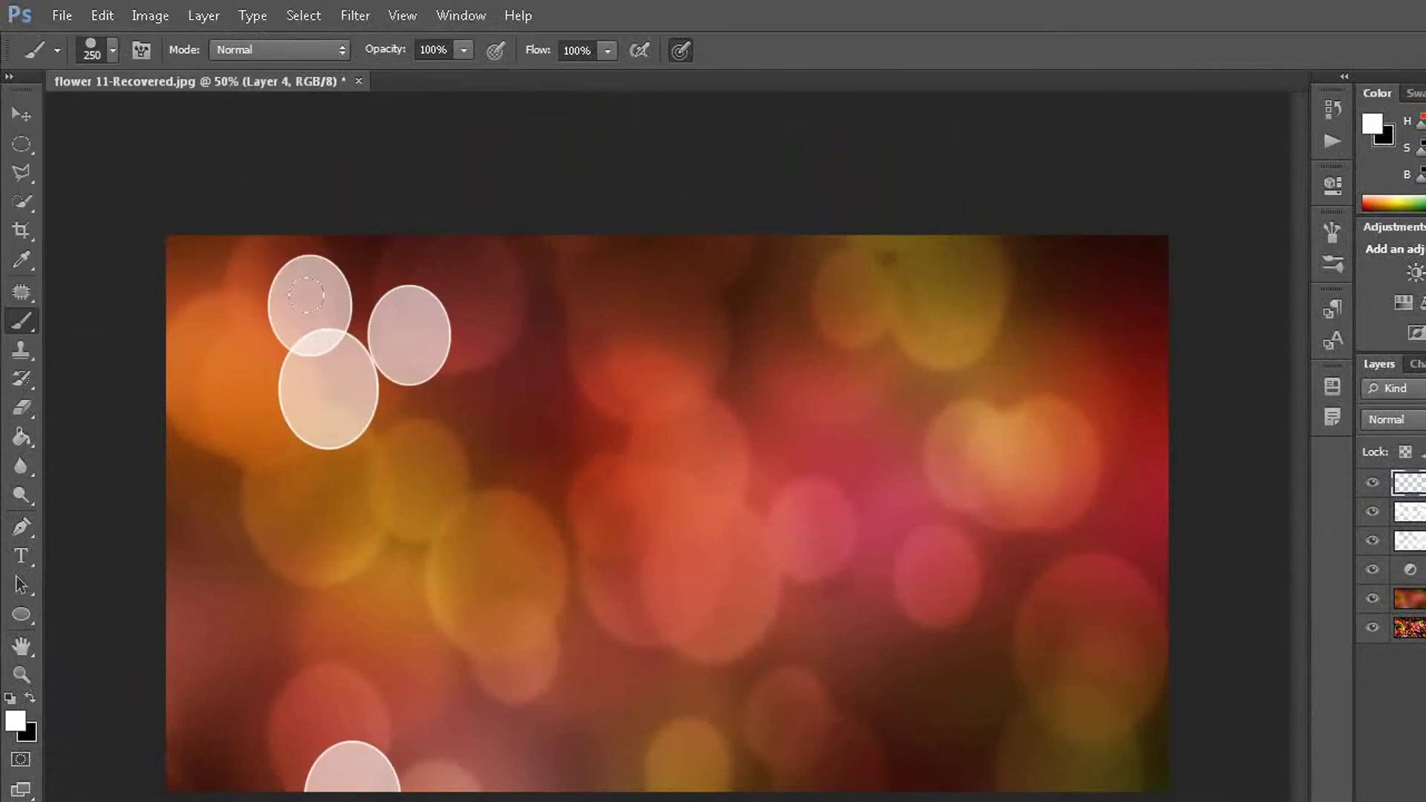
{"action": "left_click_drag", "start_coordinate": [484, 519], "coordinate": [752, 416]}
{"action": "mouse_move", "coordinate": [859, 424]}
{"action": "left_mouse_down"}
{"action": "mouse_move", "coordinate": [898, 648]}
{"action": "mouse_move", "coordinate": [818, 291]}
{"action": "mouse_move", "coordinate": [866, 257]}
{"action": "left_mouse_up"}
{"action": "left_click_drag", "start_coordinate": [1043, 528], "coordinate": [798, 531]}
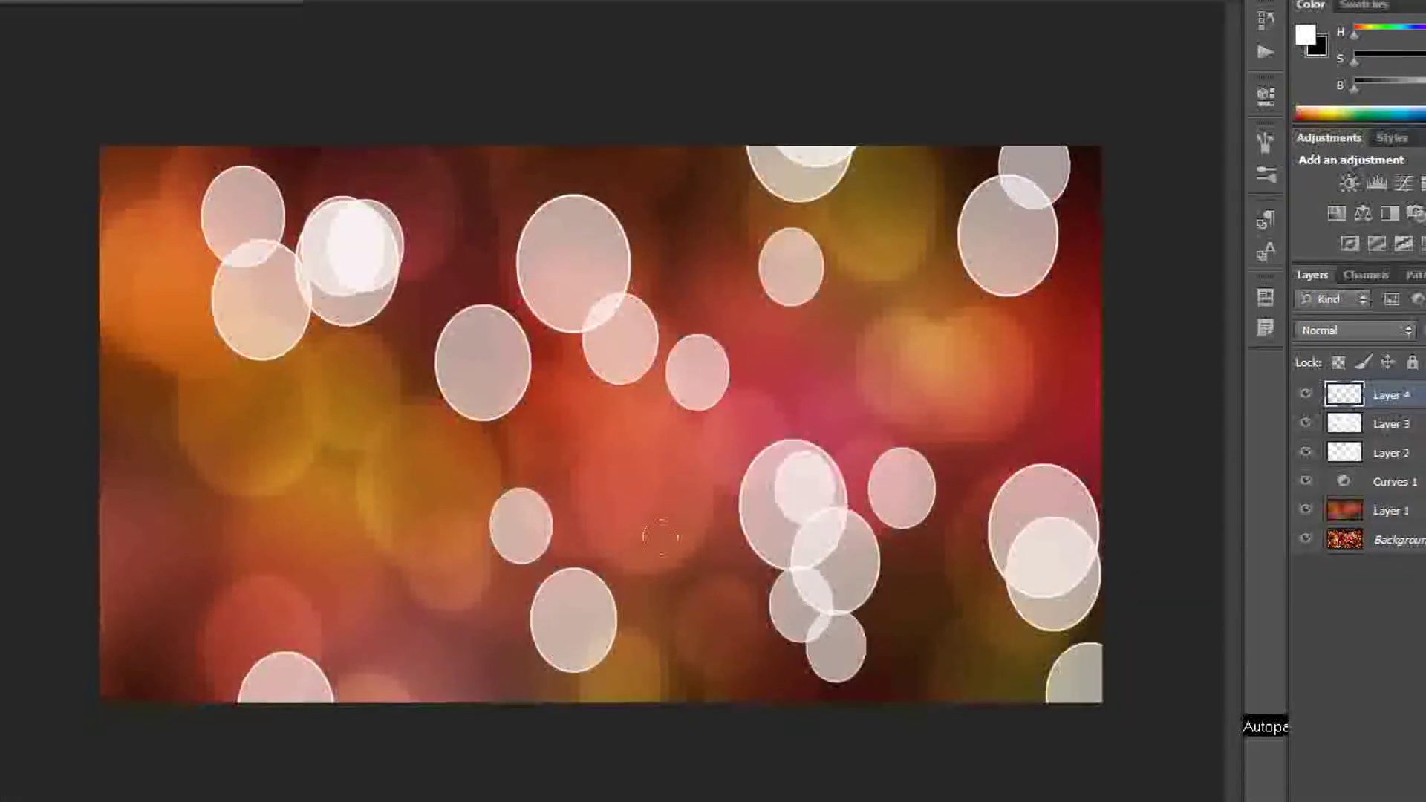
{"action": "left_click_drag", "start_coordinate": [876, 639], "coordinate": [895, 657]}
{"action": "left_click_drag", "start_coordinate": [549, 362], "coordinate": [442, 548]}
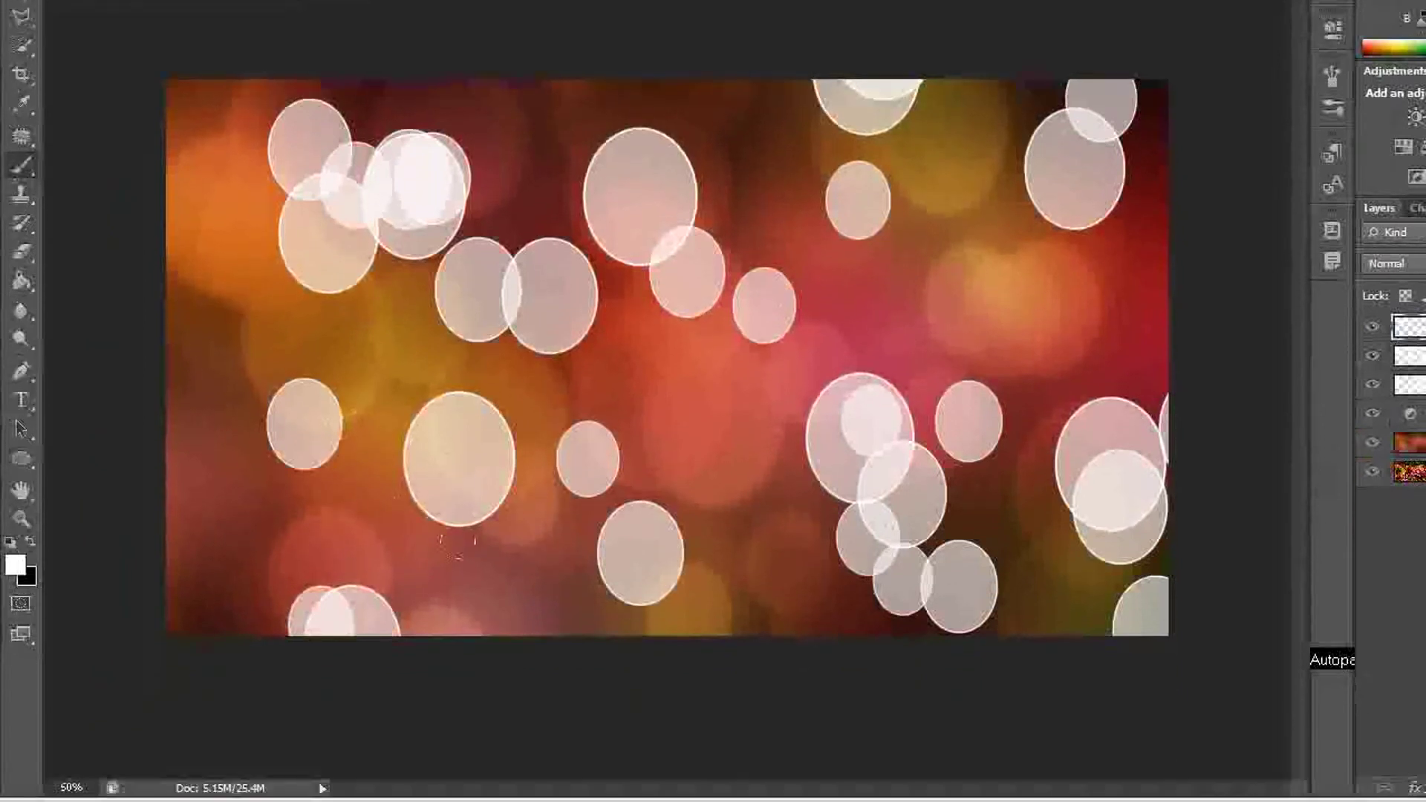
{"action": "left_click_drag", "start_coordinate": [550, 564], "coordinate": [654, 320]}
{"action": "left_click_drag", "start_coordinate": [334, 446], "coordinate": [281, 264]}
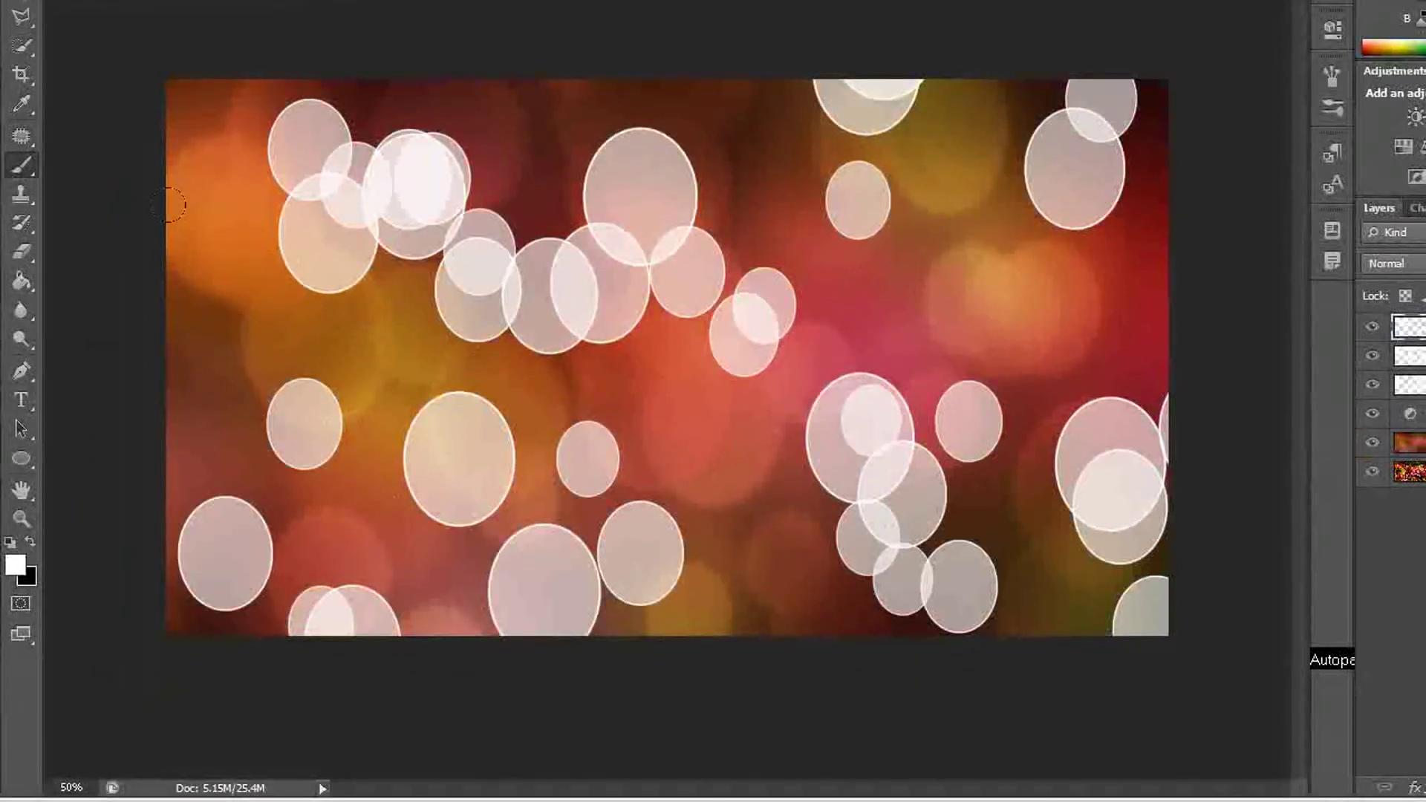
{"action": "left_click_drag", "start_coordinate": [586, 382], "coordinate": [706, 427]}
{"action": "left_click_drag", "start_coordinate": [165, 159], "coordinate": [238, 178]}
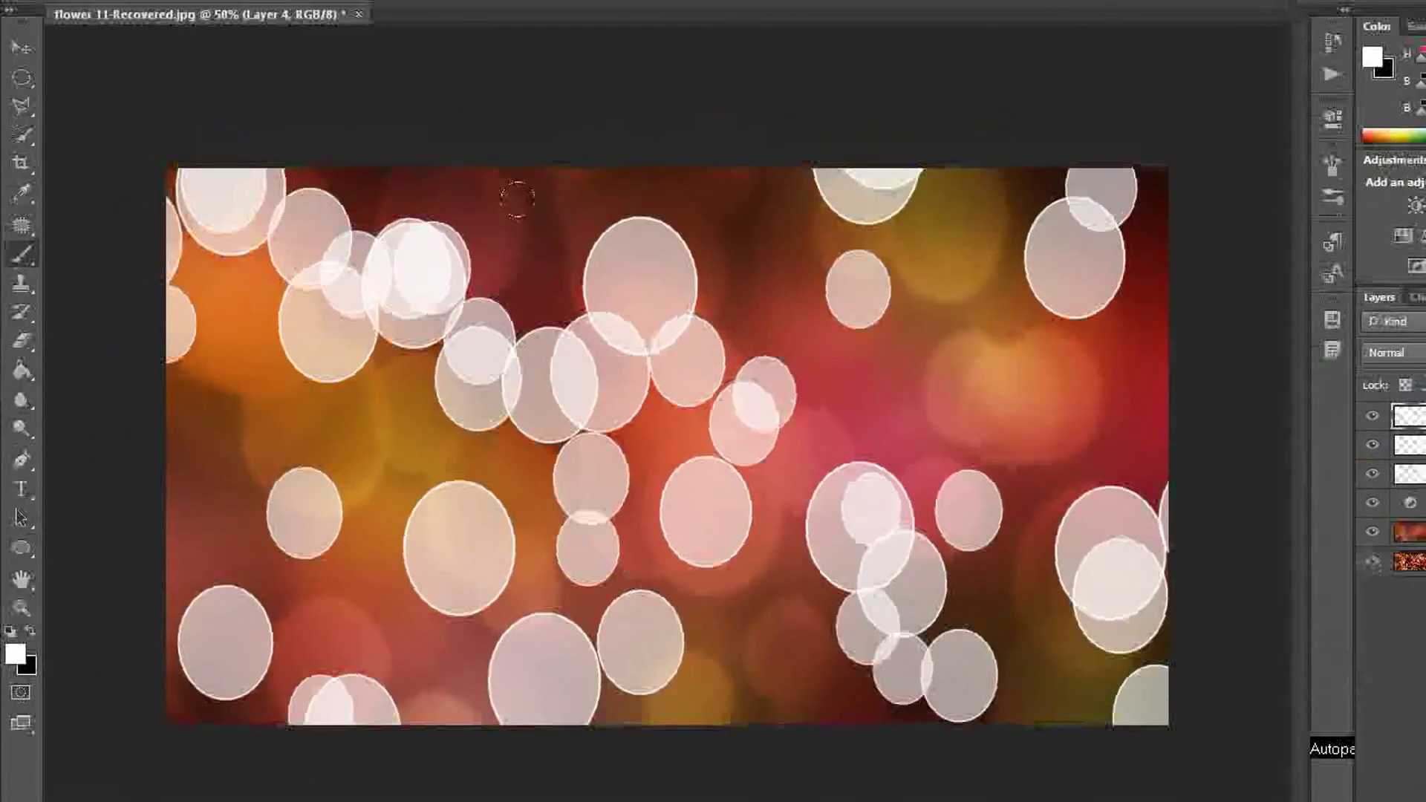
{"action": "left_click", "coordinate": [518, 198]}
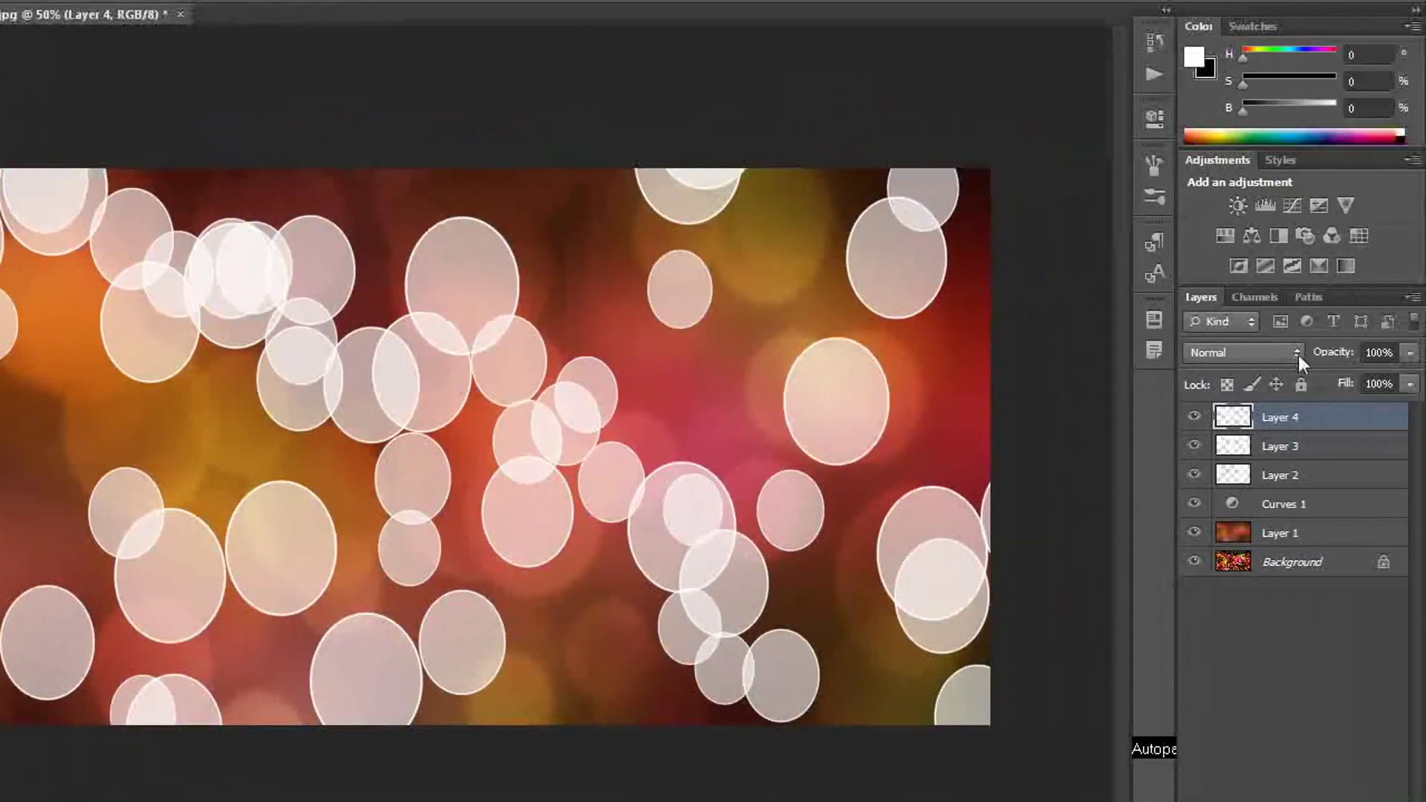
- Set Layer 4's blend mode to Overlay and lower its opacity to about 59%
{"action": "left_click", "coordinate": [1298, 355]}
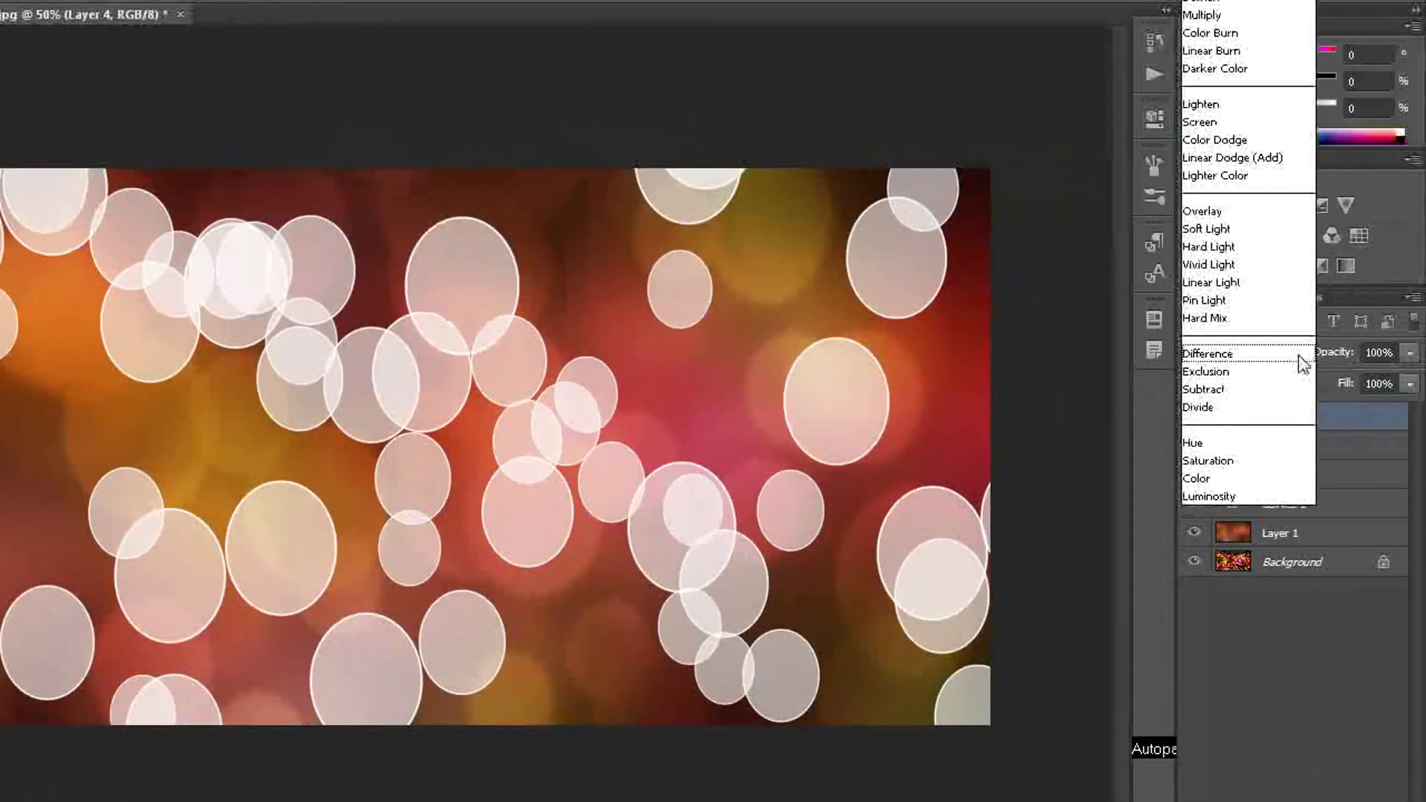
{"action": "left_click", "coordinate": [1221, 213]}
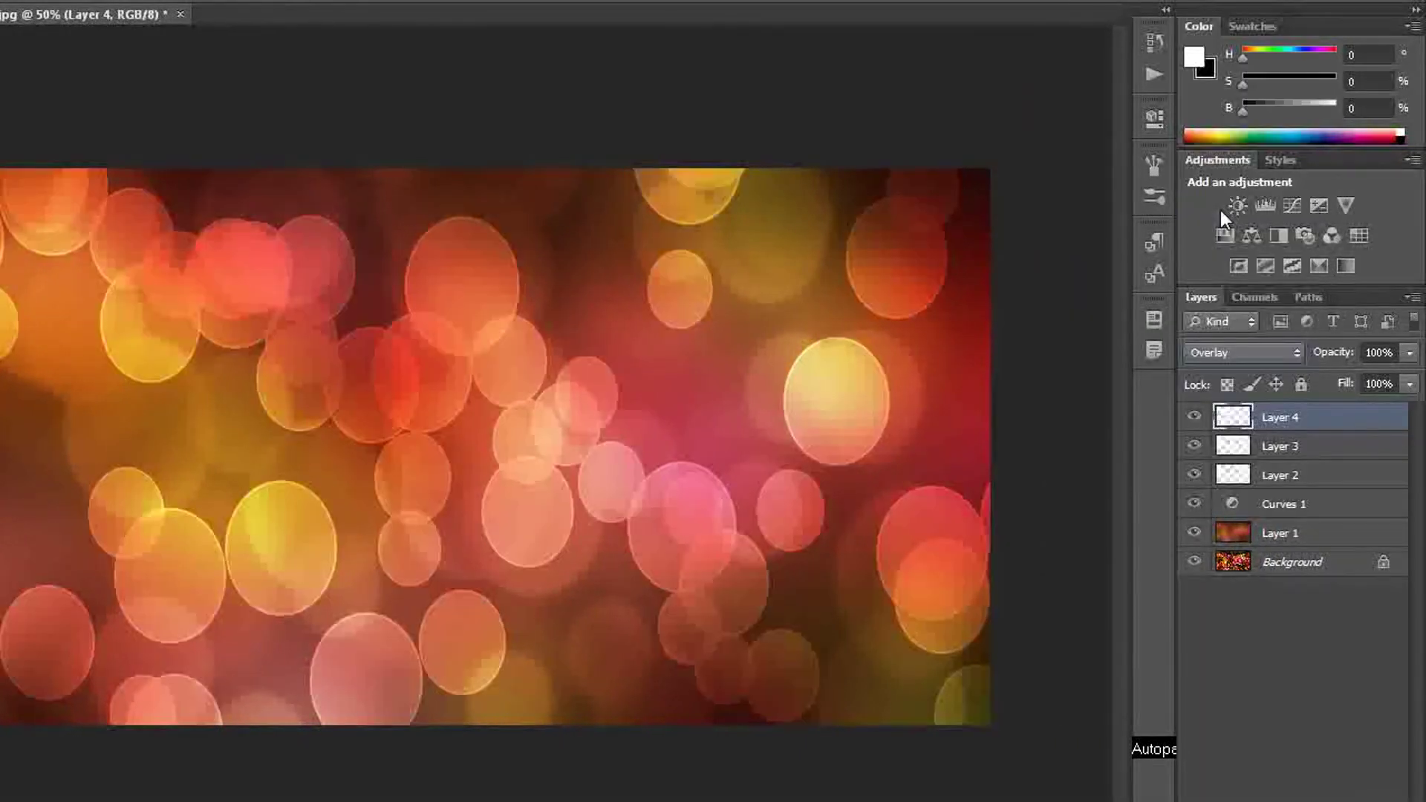
{"action": "left_click", "coordinate": [1410, 353]}
{"action": "left_click", "coordinate": [1362, 379]}
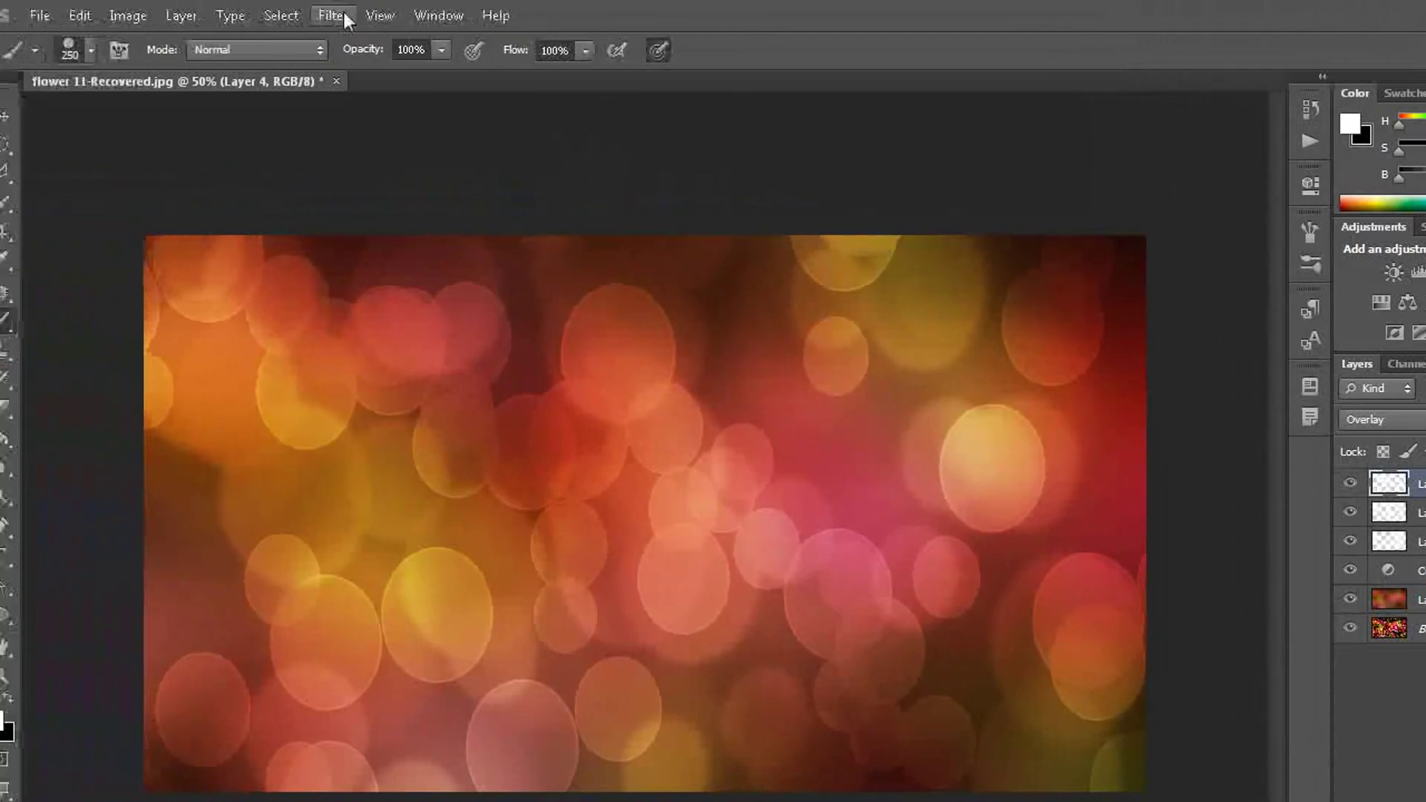
- Apply a Gaussian Blur to Layer 4, changing the radius from 8.0 to 1 pixel
{"action": "left_click", "coordinate": [355, 15]}
{"action": "mouse_move", "coordinate": [361, 240]}
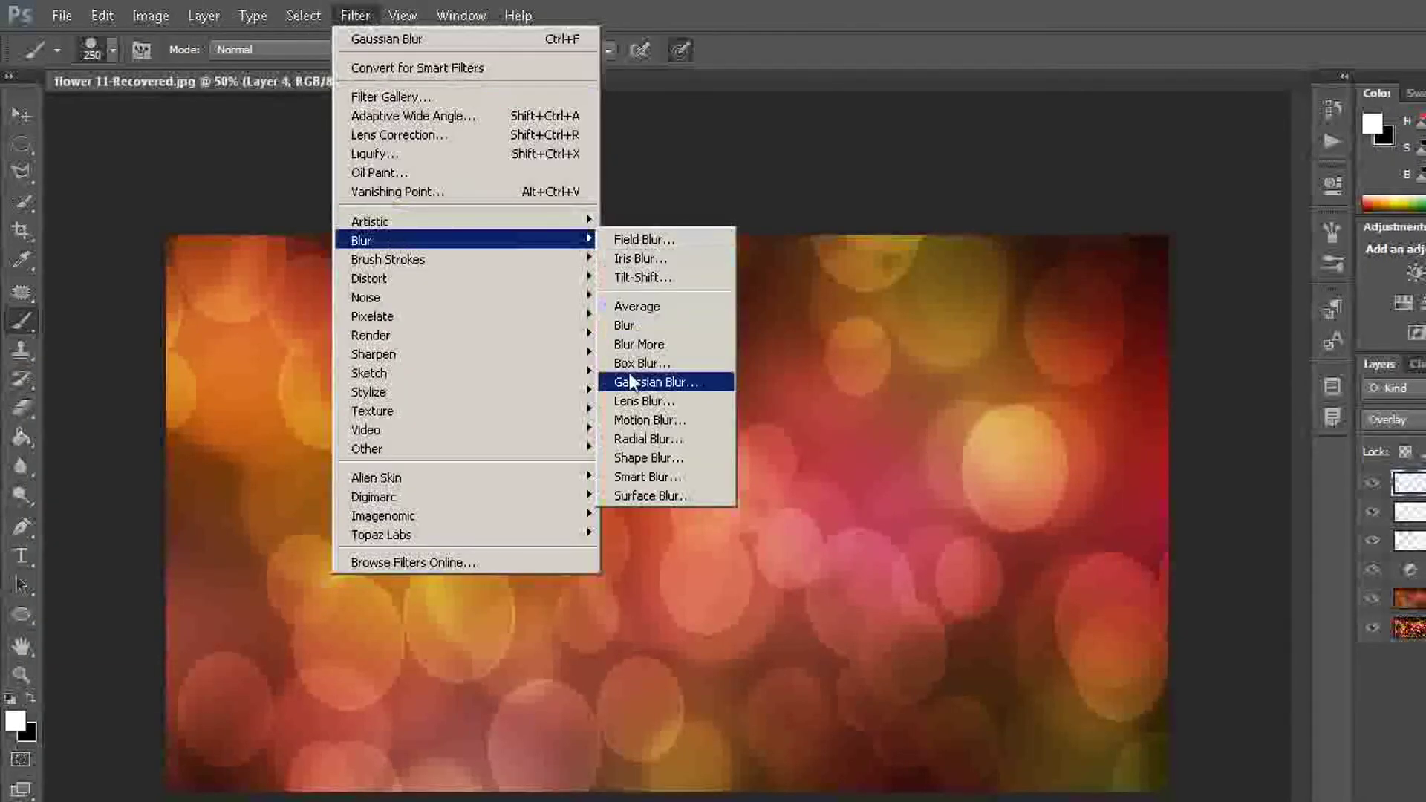
{"action": "left_click", "coordinate": [634, 382]}
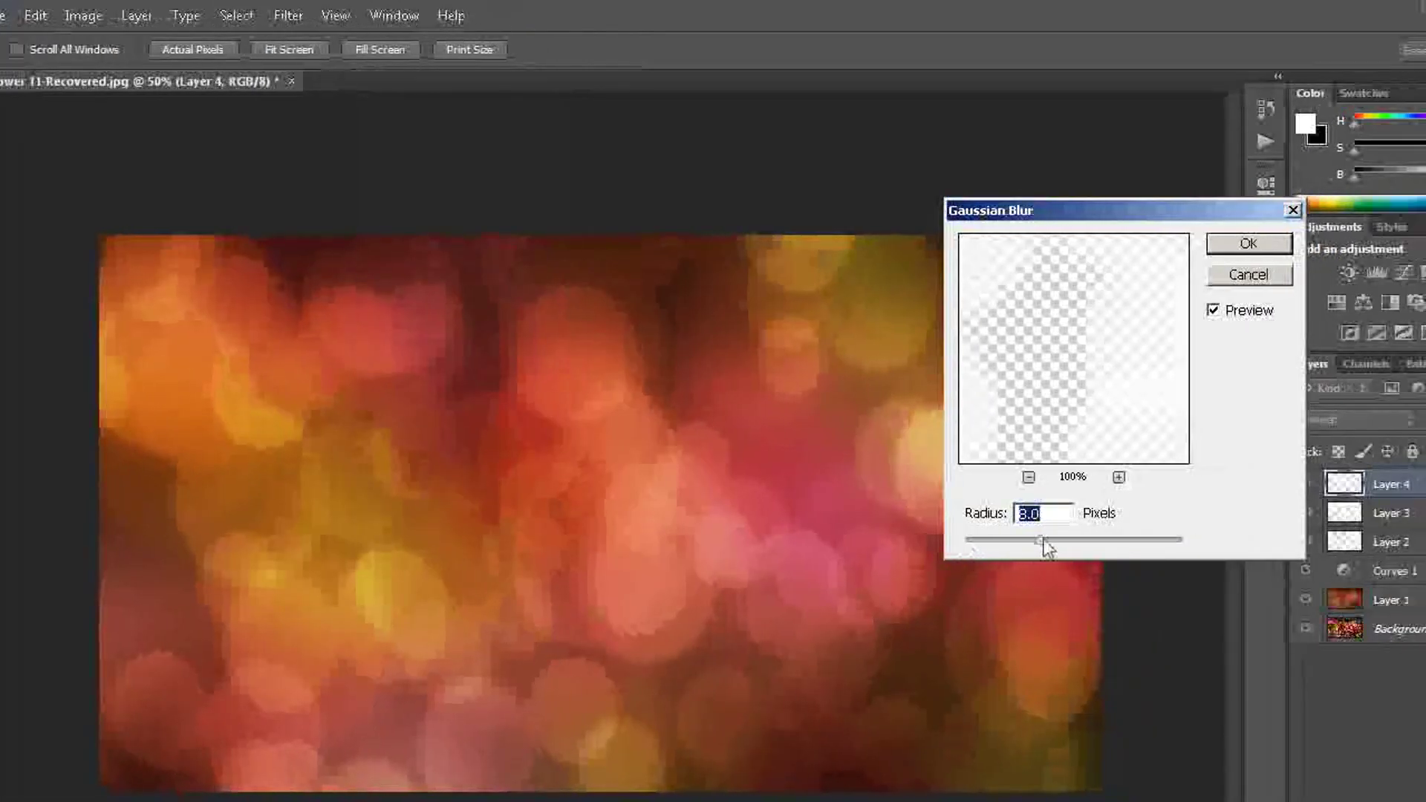
{"action": "key", "text": "BackSpace"}
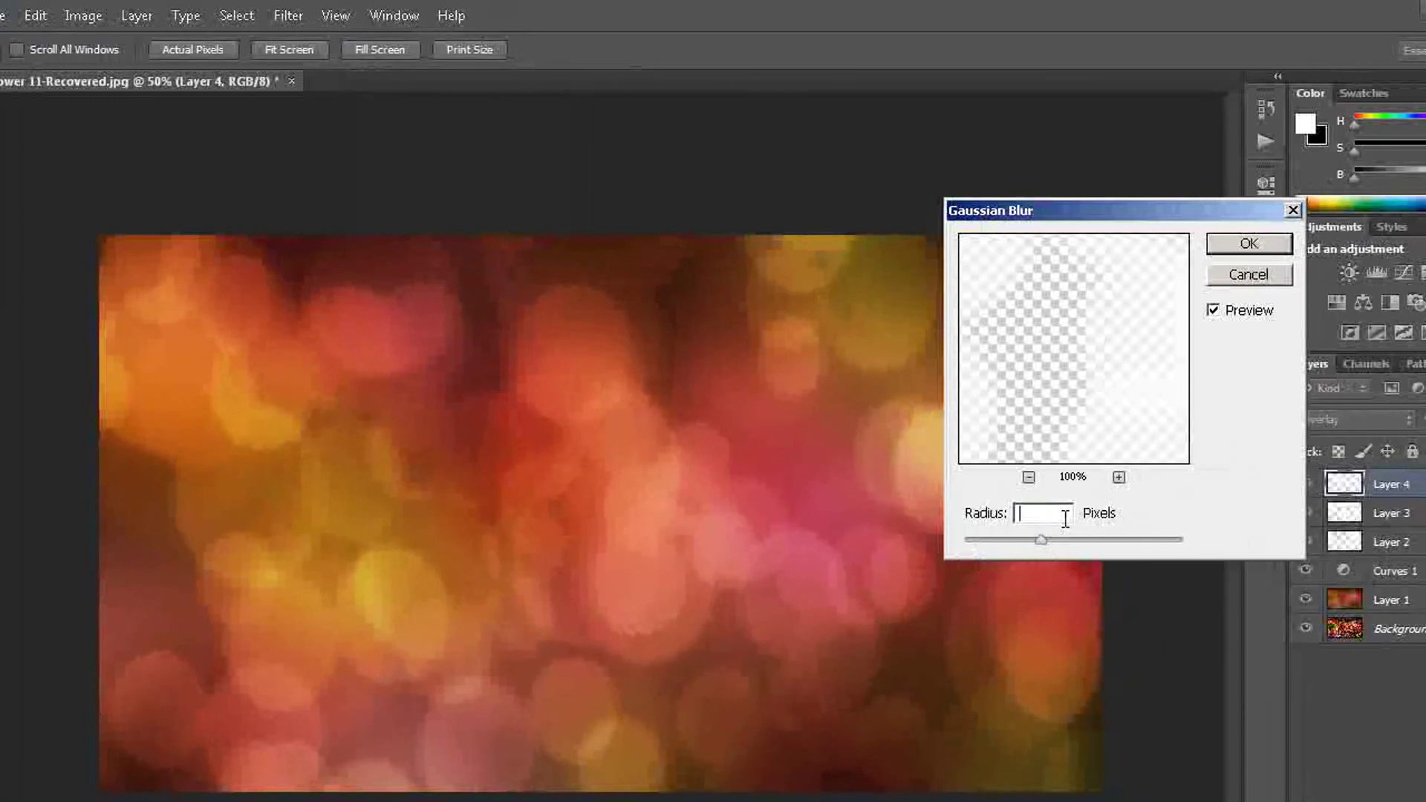
{"action": "type", "text": "1"}
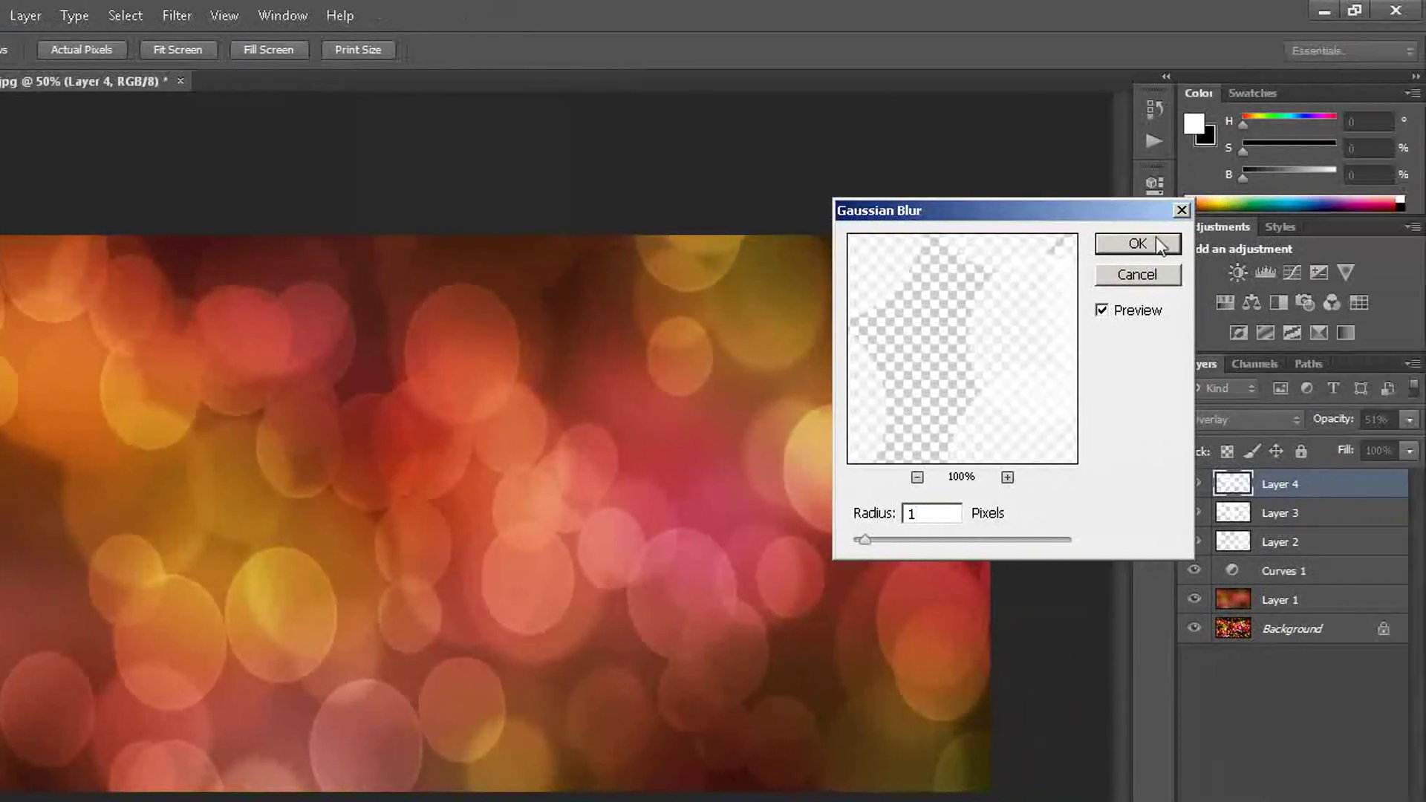
{"action": "left_click", "coordinate": [1137, 243]}
{"action": "key", "text": "b"}
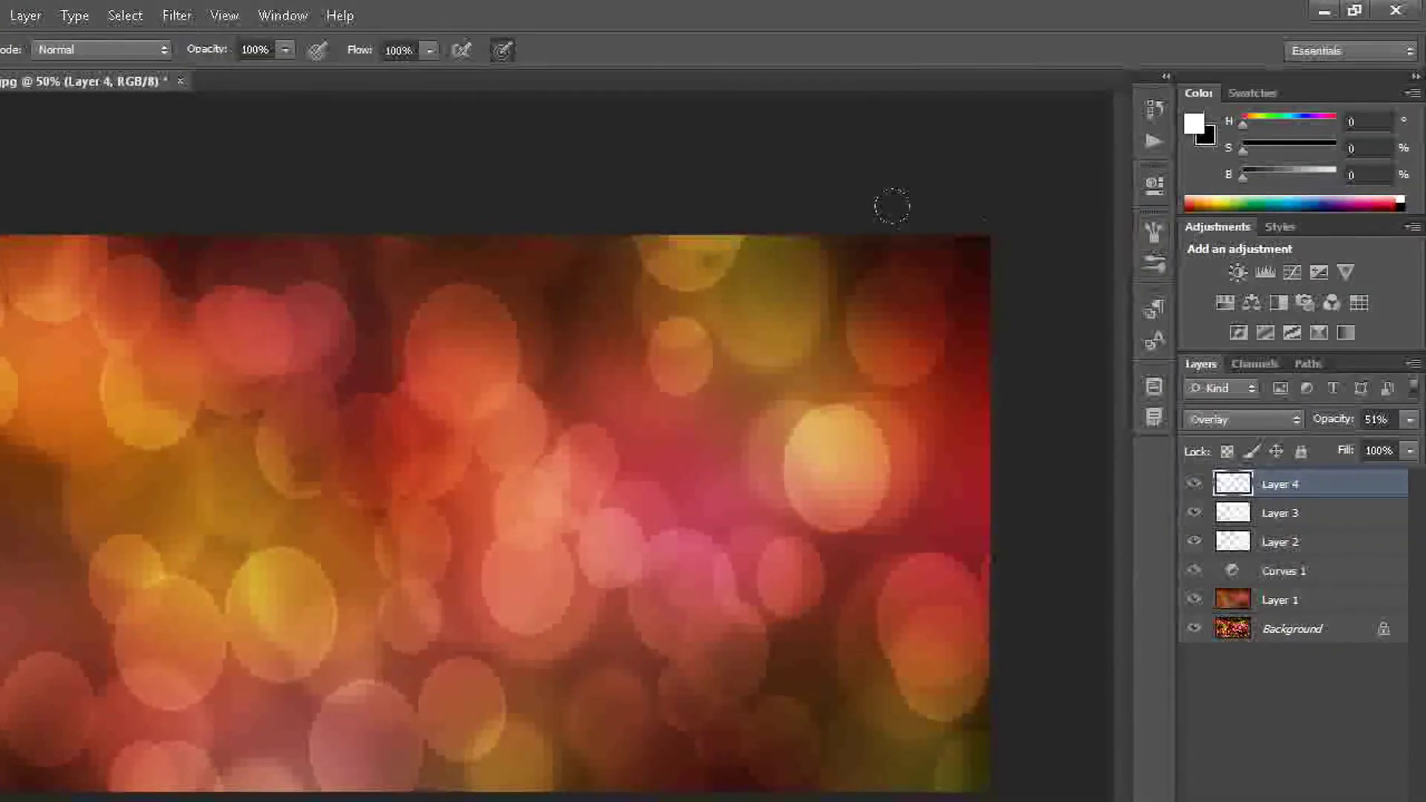